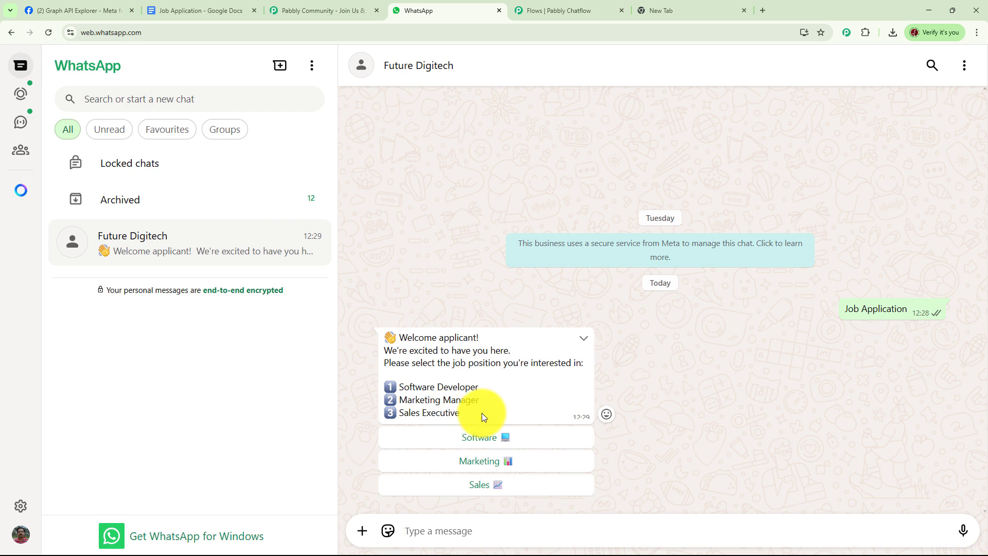
# Choose the Software position in the Future Digitech chat and reply with the applicant's full name
pyautogui.click(488, 442)
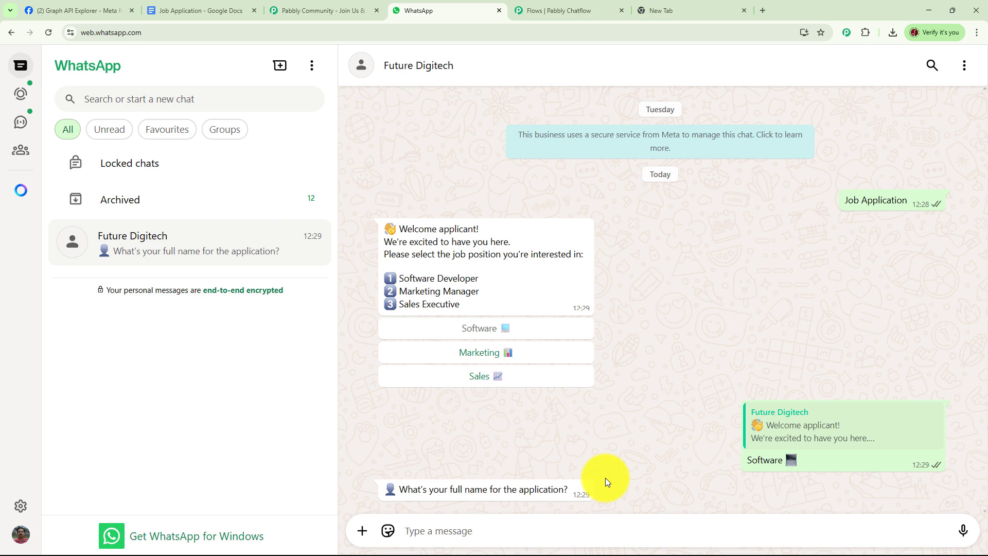
pyautogui.write('Test User')
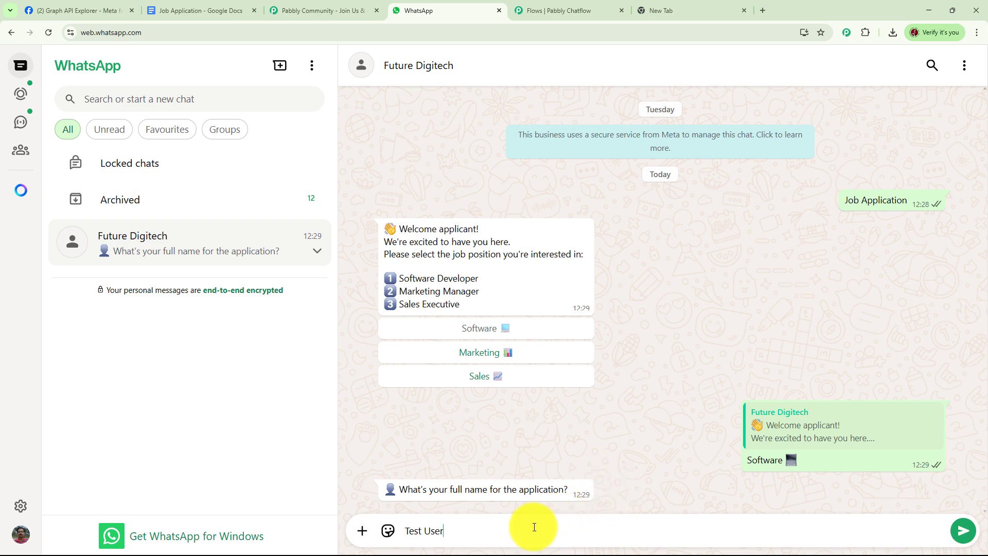
pyautogui.press('Return')
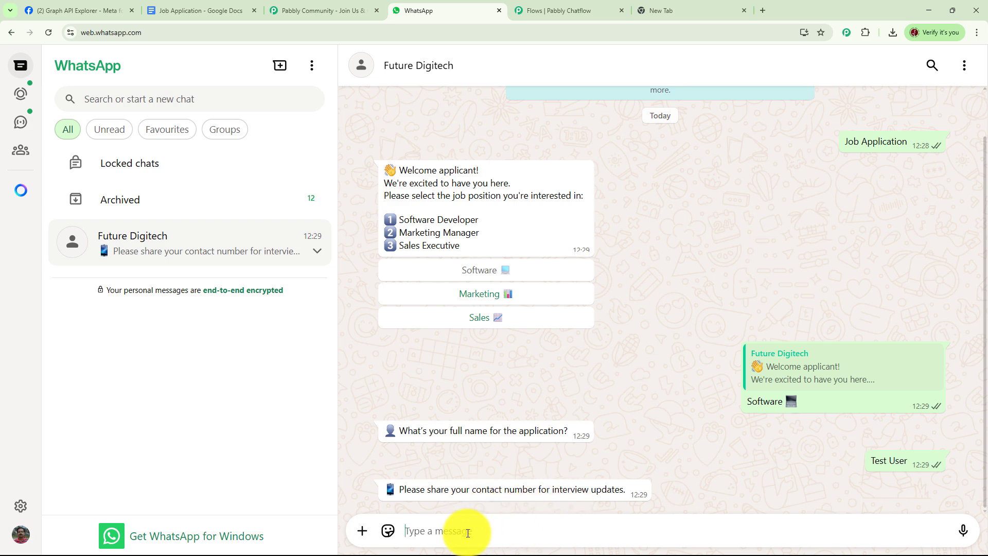
# Send the applicant's contact number and the Resume.jpg file in the chat, and review the conversation from its start
pyautogui.write('90*******0')
pyautogui.press('Return')
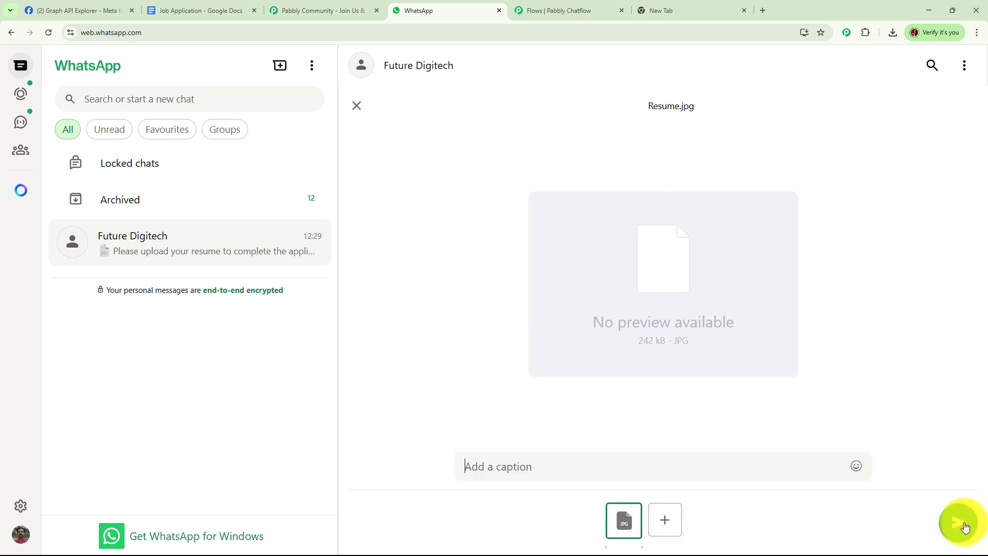
pyautogui.click(958, 523)
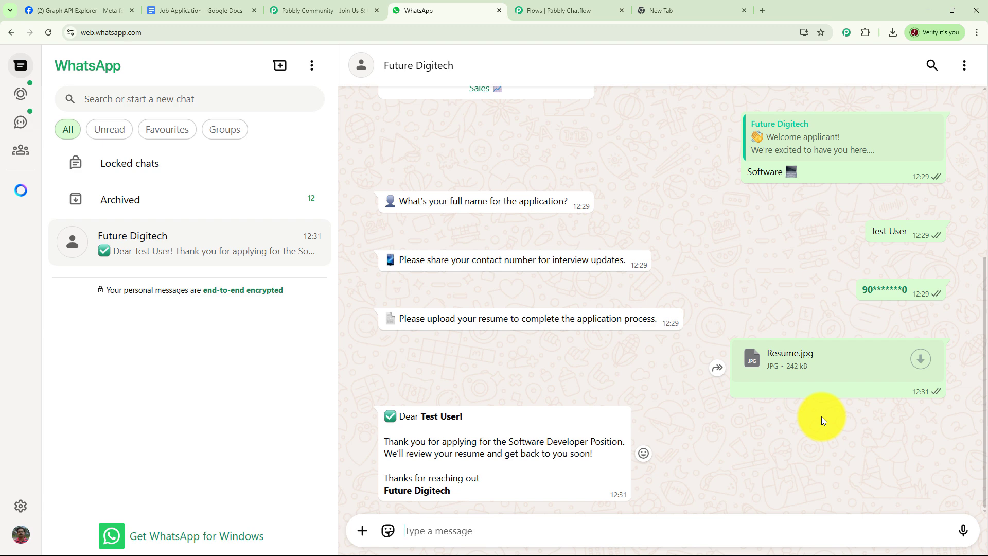
pyautogui.scroll(5, 836, 403)
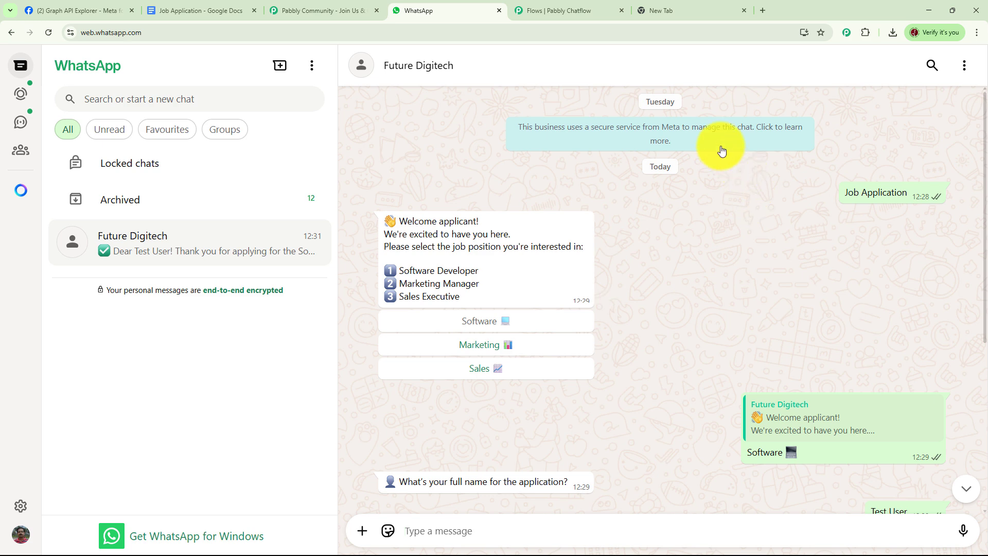
# Open the Pabbly Chatflow website at pabbly.com/chatflow/ in the empty browser tab
pyautogui.click(693, 14)
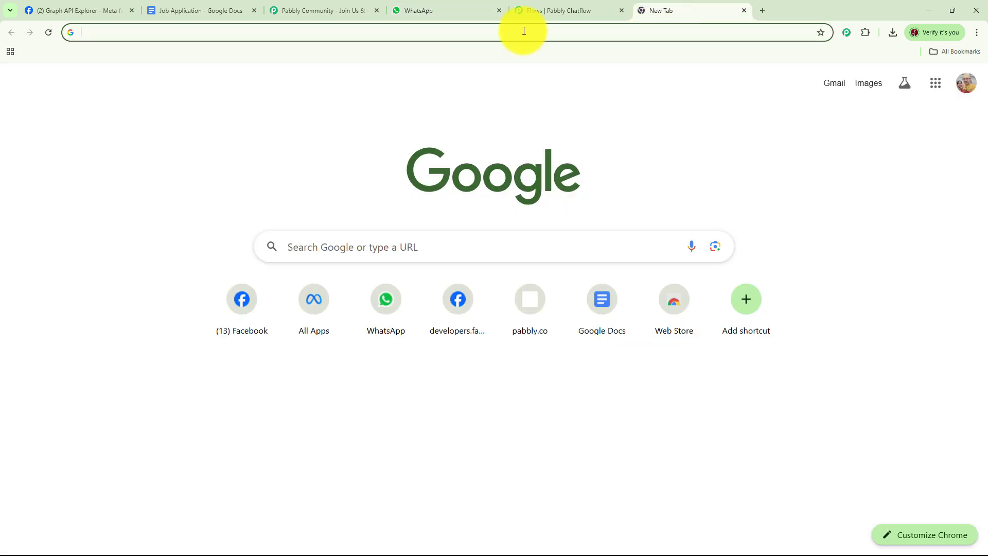
pyautogui.click(205, 32)
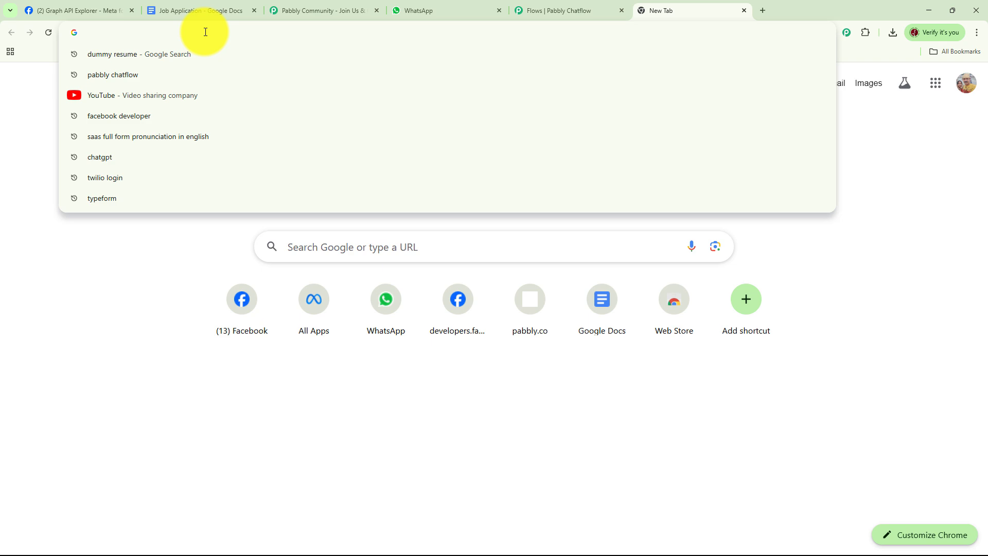
pyautogui.write('pabbly.com/chatflow/')
pyautogui.press('Return')
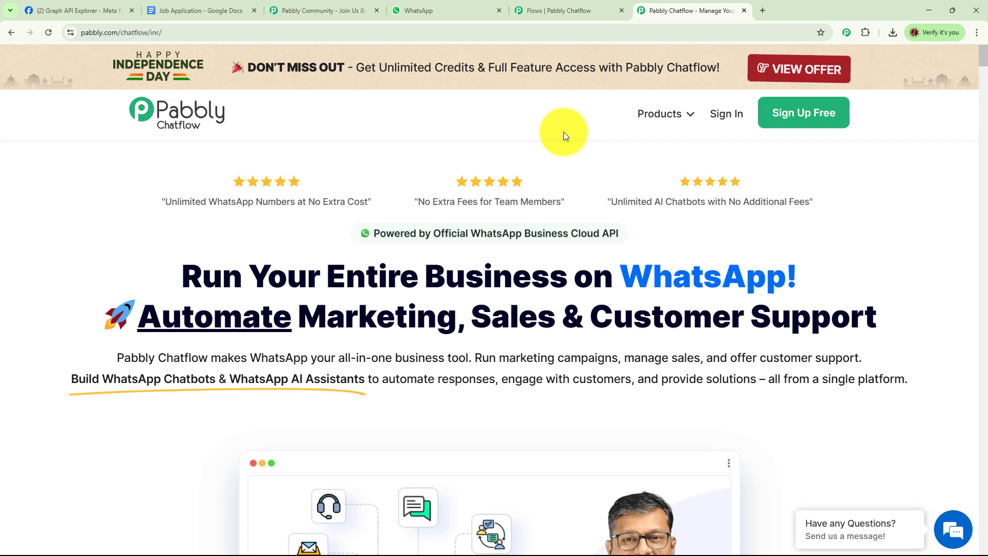
# Look through the Pabbly Community page, including the reasons to join, member videos and customer reviews
pyautogui.click(318, 10)
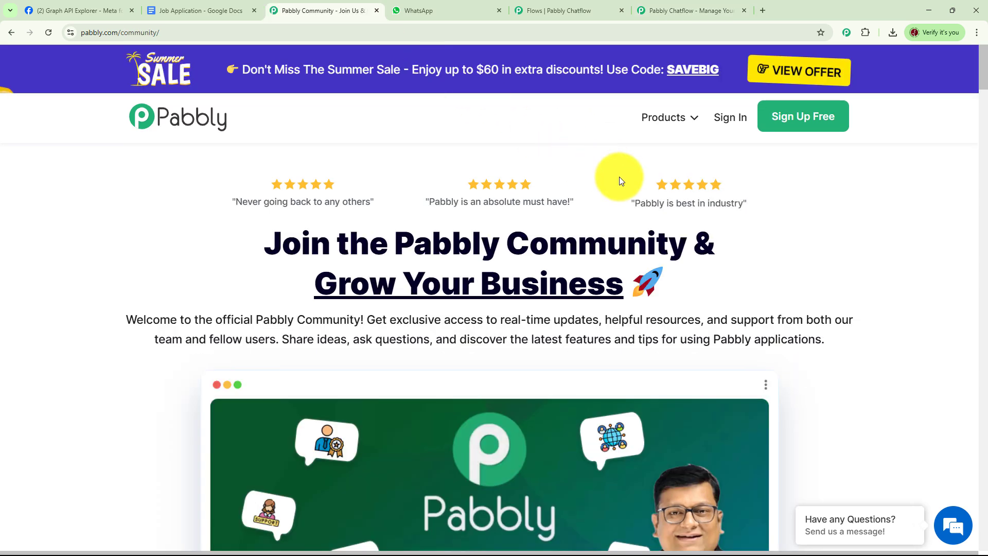
pyautogui.scroll(-4, 759, 246)
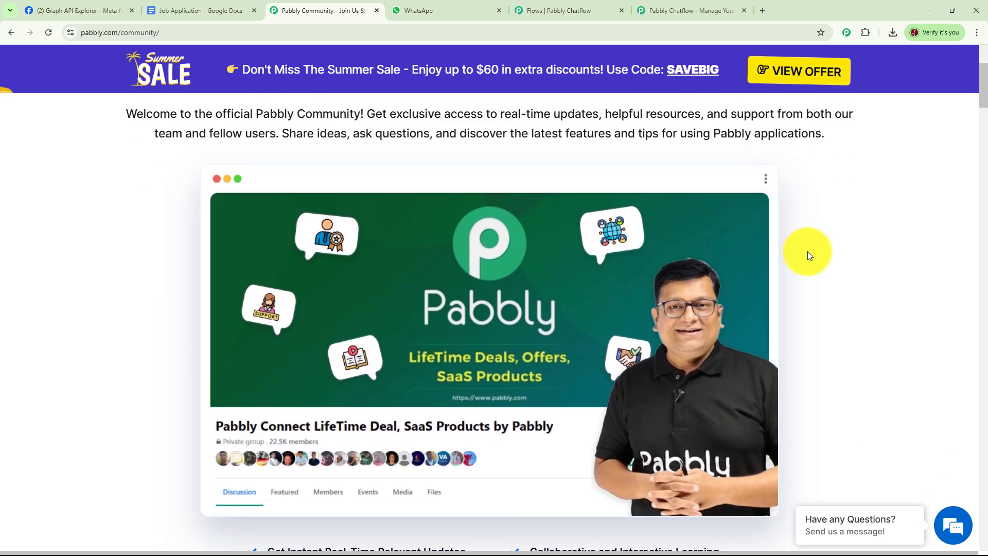
pyautogui.scroll(-9, 831, 266)
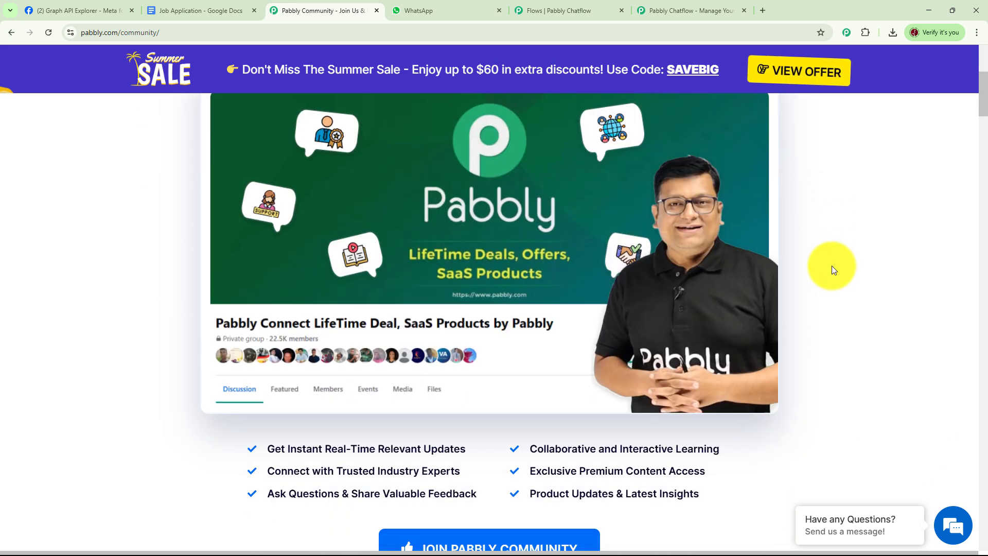
pyautogui.scroll(-15, 832, 264)
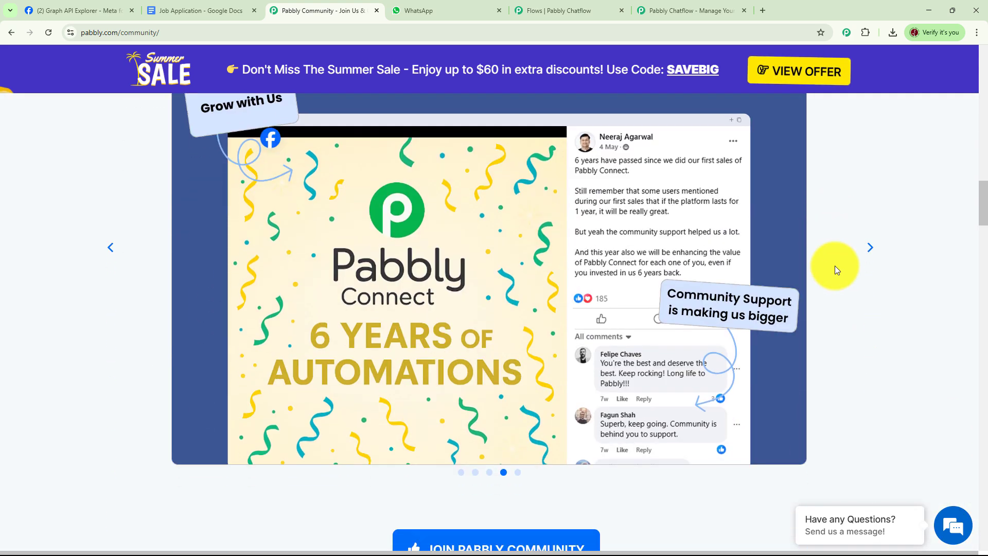
pyautogui.scroll(-4, 835, 266)
pyautogui.scroll(-8, 835, 266)
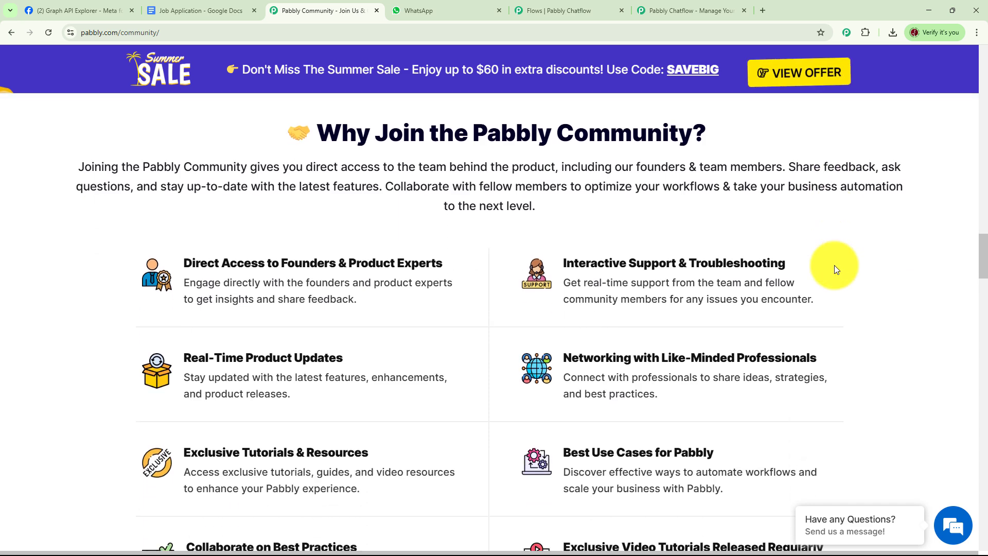
pyautogui.scroll(-13, 835, 270)
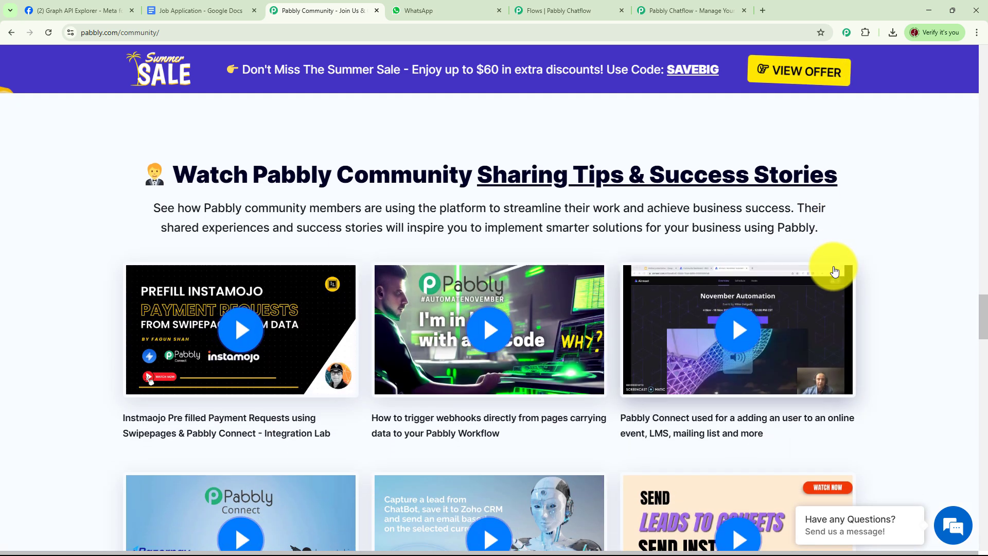
pyautogui.scroll(-8, 834, 271)
pyautogui.scroll(-7, 835, 271)
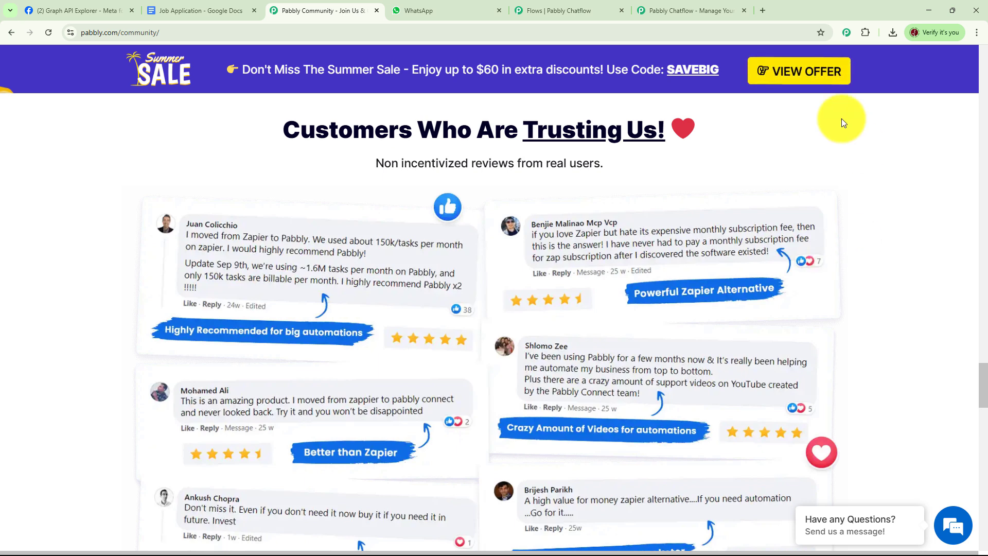
# Return to the Pabbly Chatflow website, sign in to Pabbly and access the Pabbly Chatflow app
pyautogui.click(682, 7)
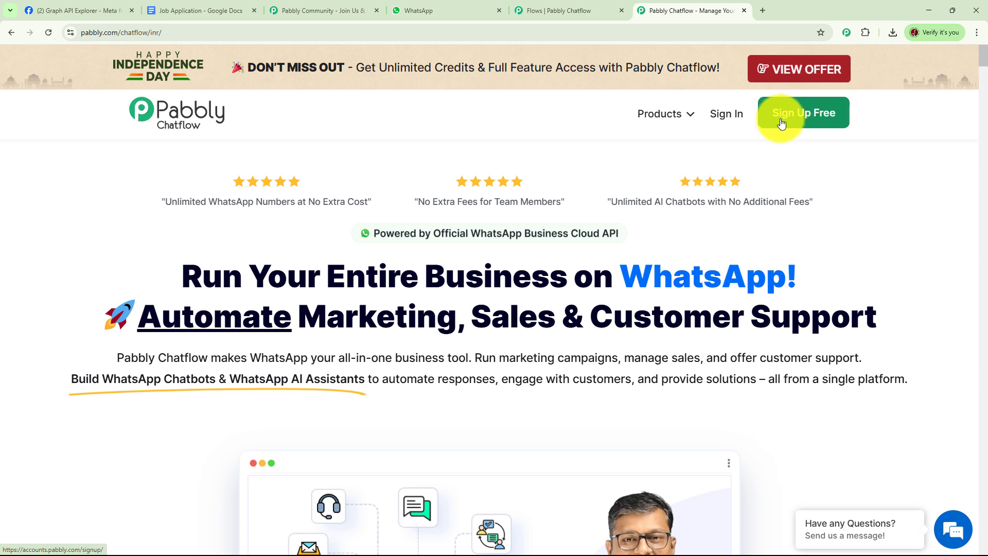
pyautogui.click(723, 117)
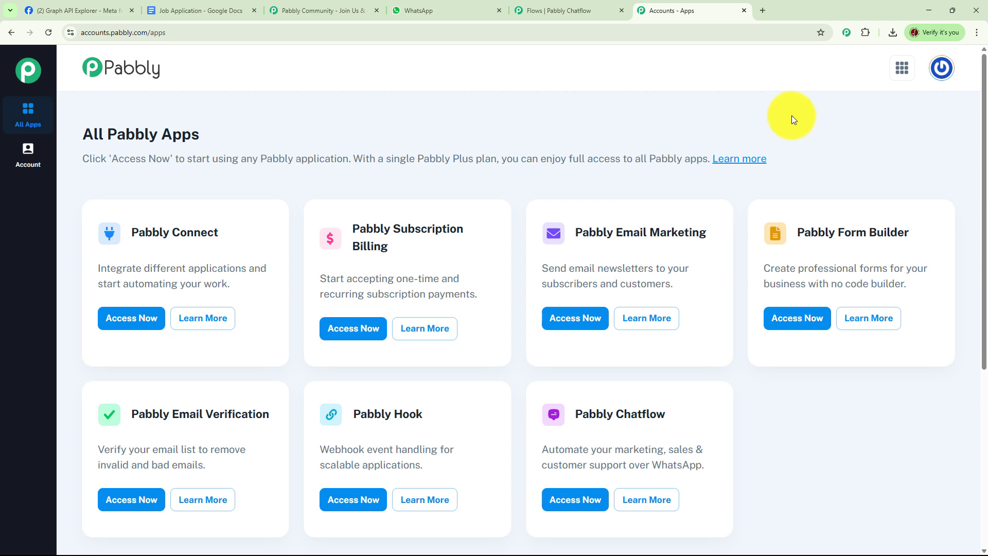
pyautogui.click(582, 501)
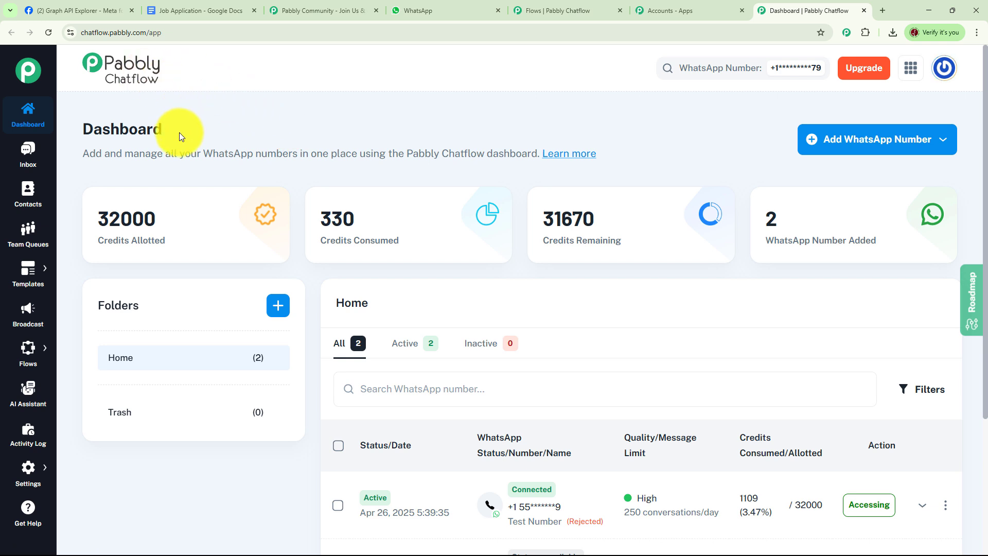
# Check the options for adding a WhatsApp number and the numbers listed on the dashboard
pyautogui.click(890, 149)
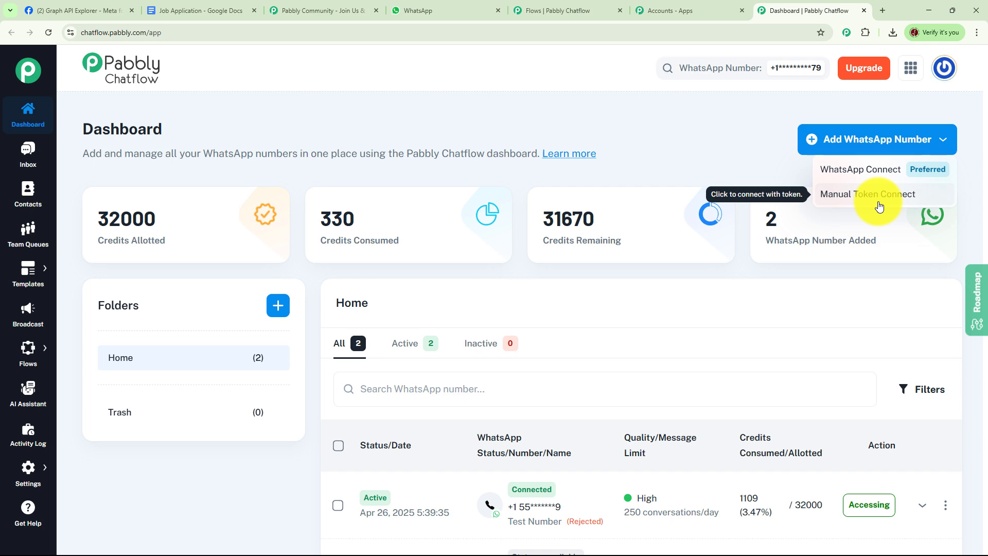
pyautogui.click(766, 172)
pyautogui.scroll(-4, 874, 237)
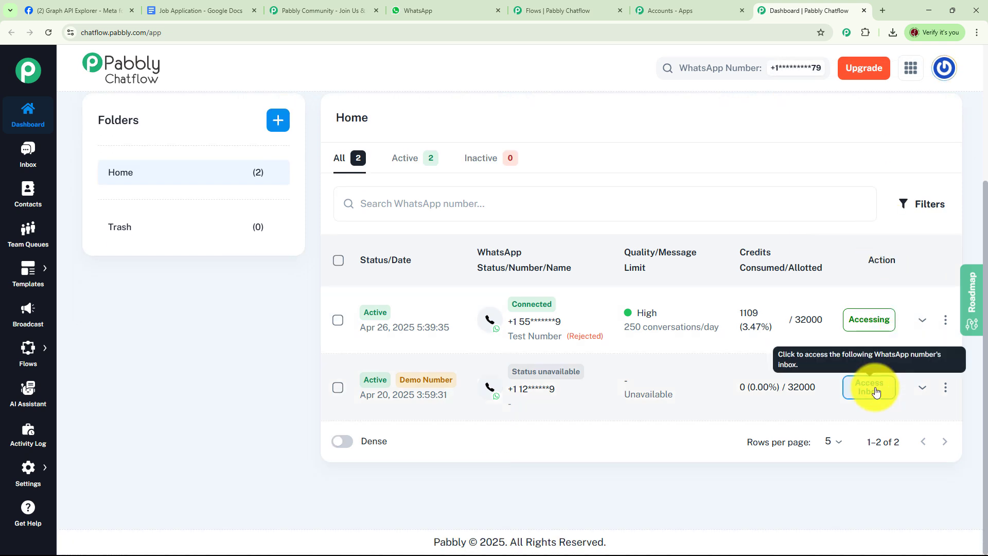
pyautogui.scroll(4, 764, 313)
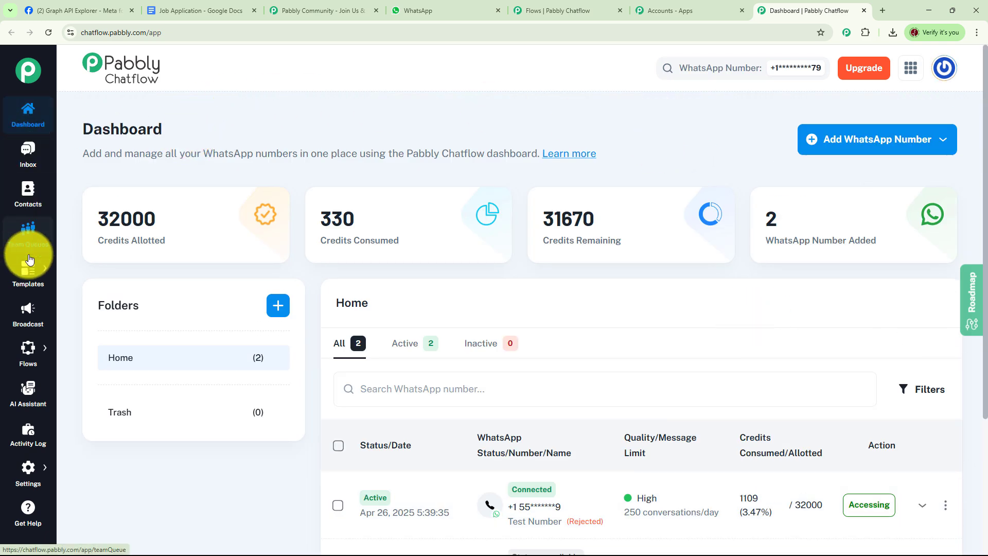
# Open the Flow Builder page from the Chatflow dashboard
pyautogui.moveTo(27, 276)
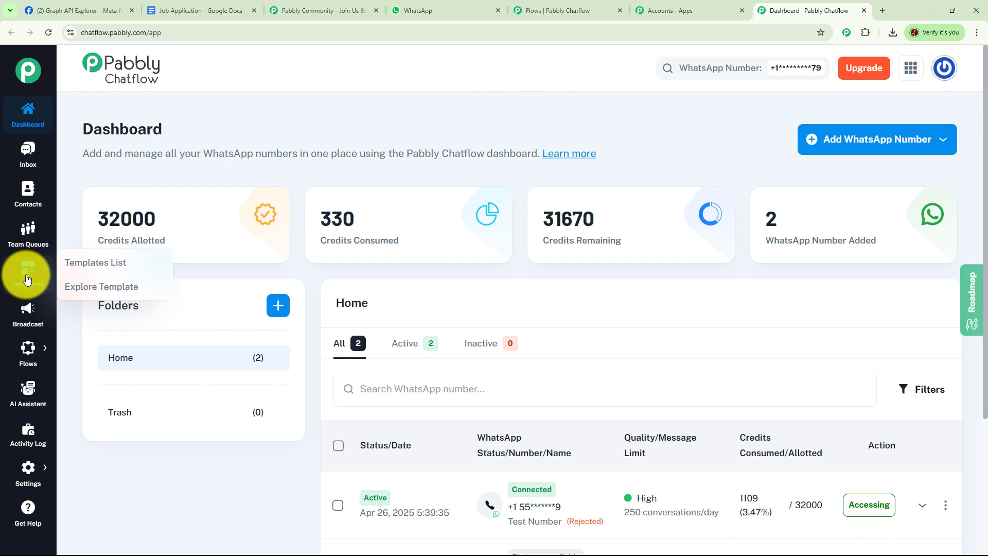
pyautogui.moveTo(24, 355)
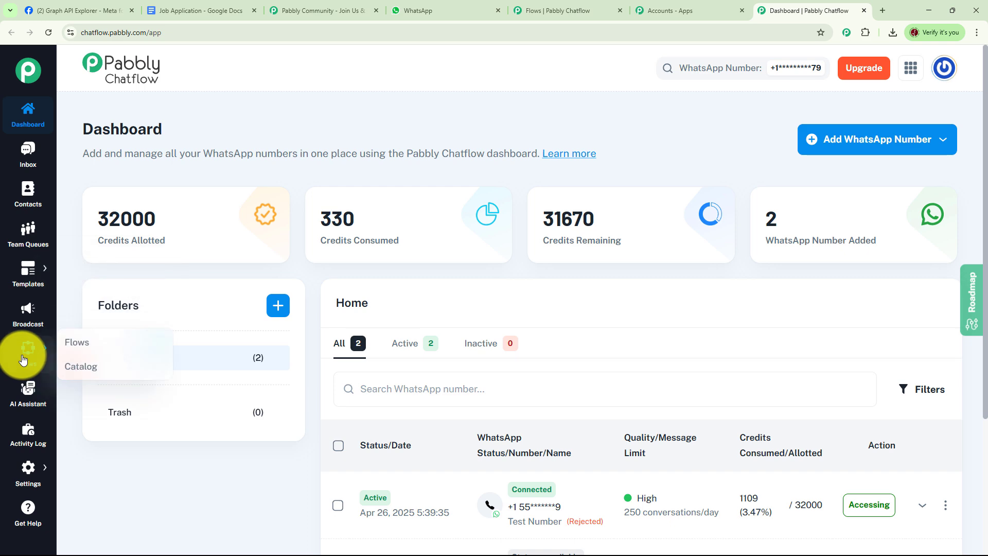
pyautogui.click(92, 342)
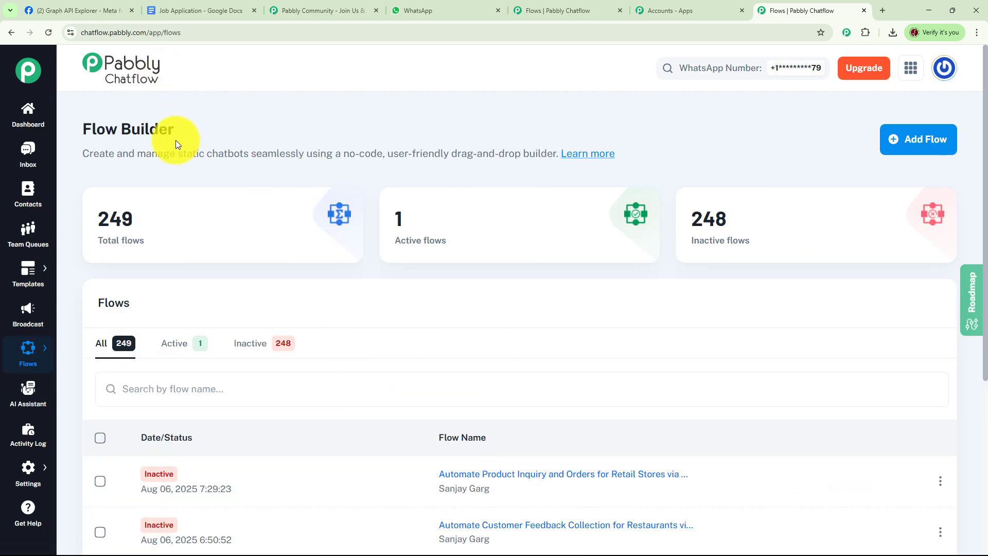
# Review the flow statistics, set the active flow to inactive and dismiss the notification
pyautogui.moveTo(154, 240)
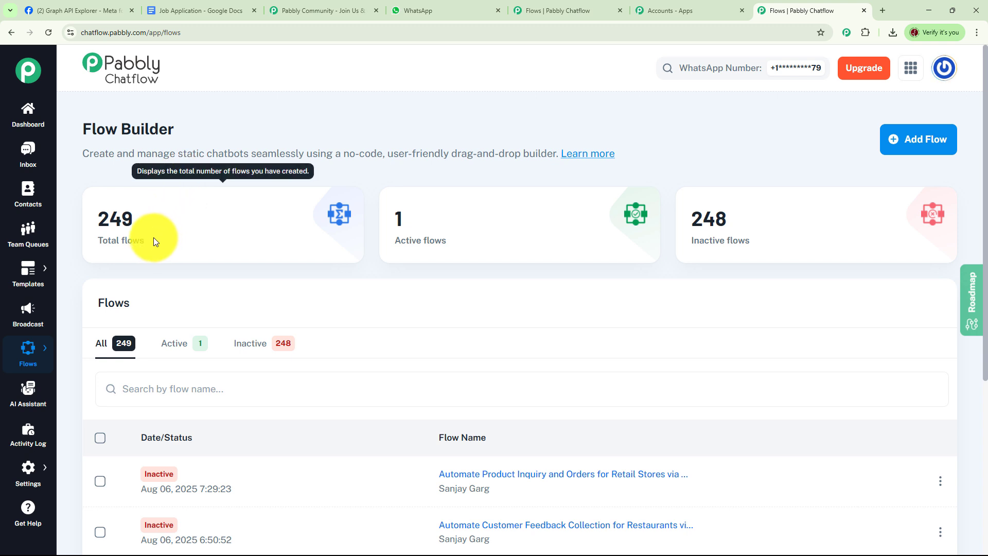
pyautogui.moveTo(741, 239)
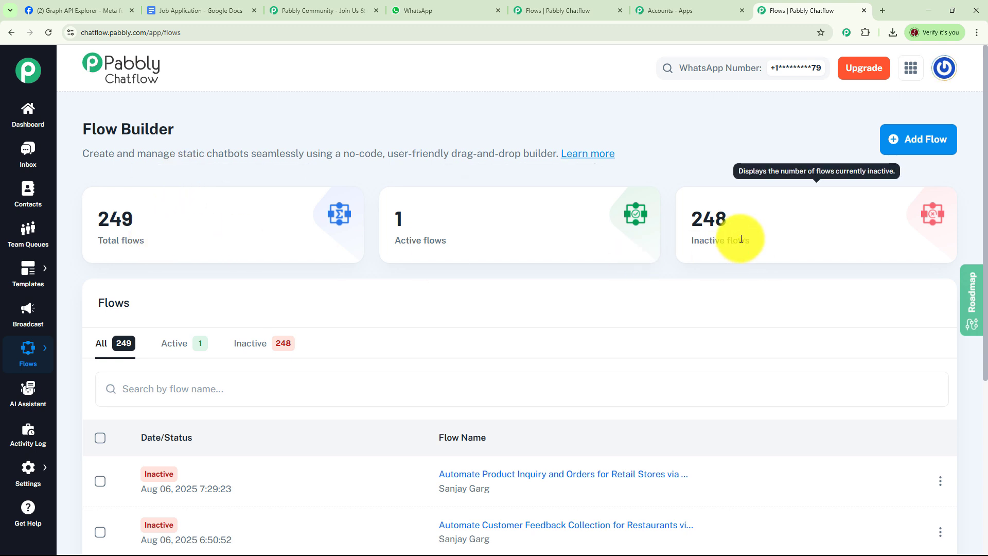
pyautogui.moveTo(490, 253)
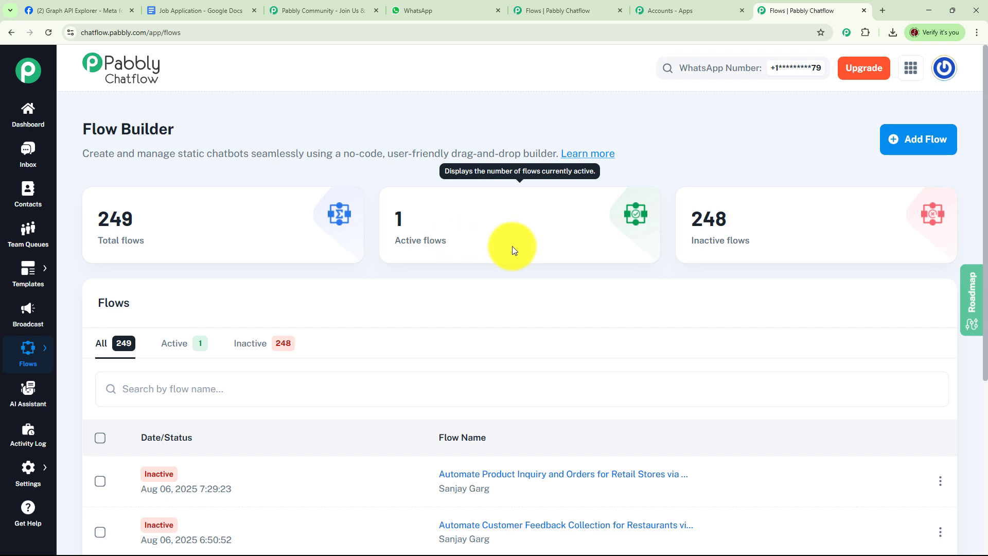
pyautogui.scroll(-5, 641, 251)
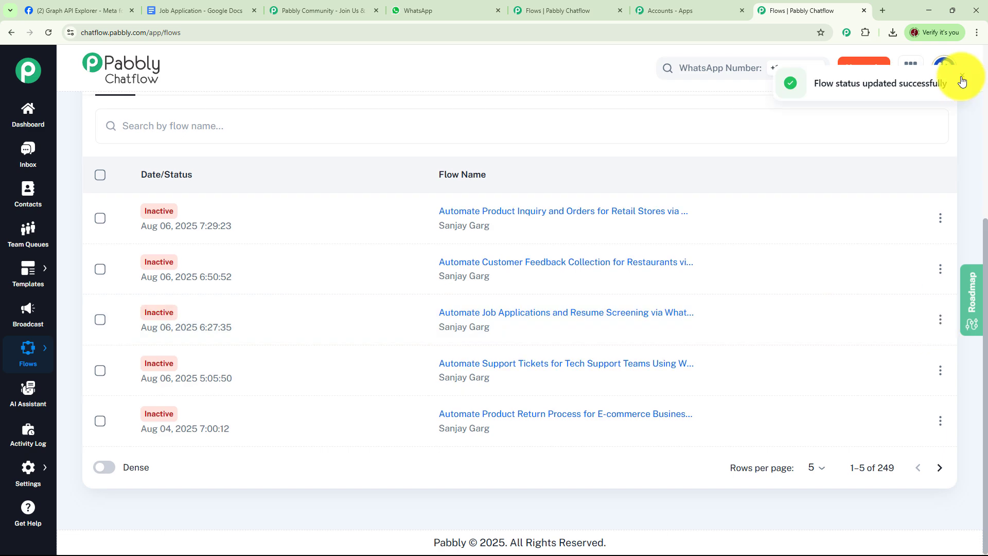
pyautogui.click(962, 81)
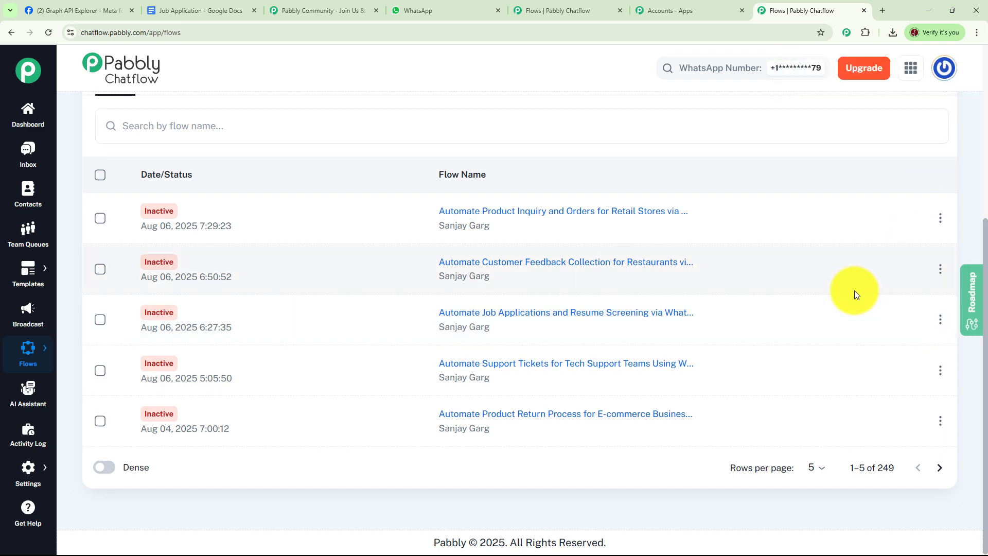
pyautogui.scroll(5, 854, 290)
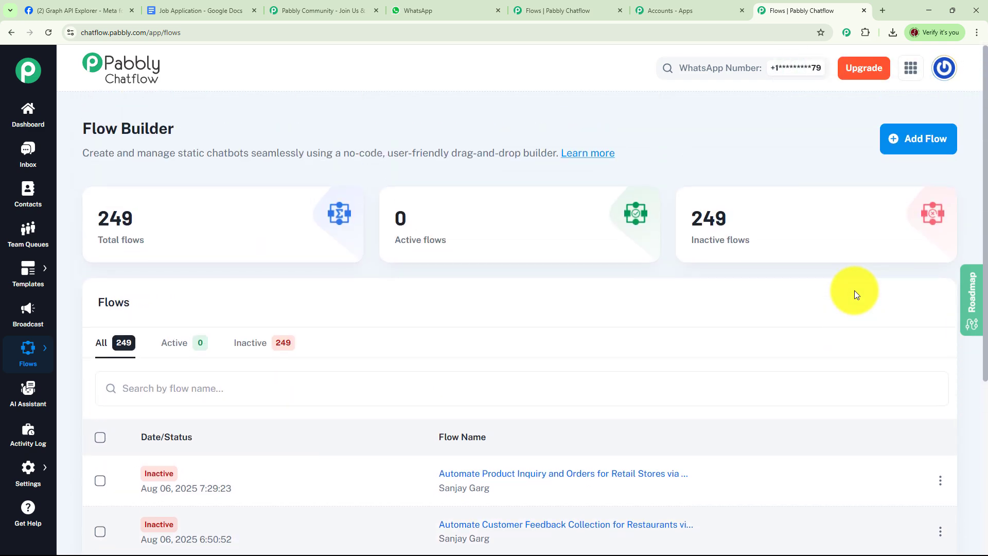
# Add a new flow and name it "Automate Job Applications and Resume Screening"
pyautogui.click(921, 139)
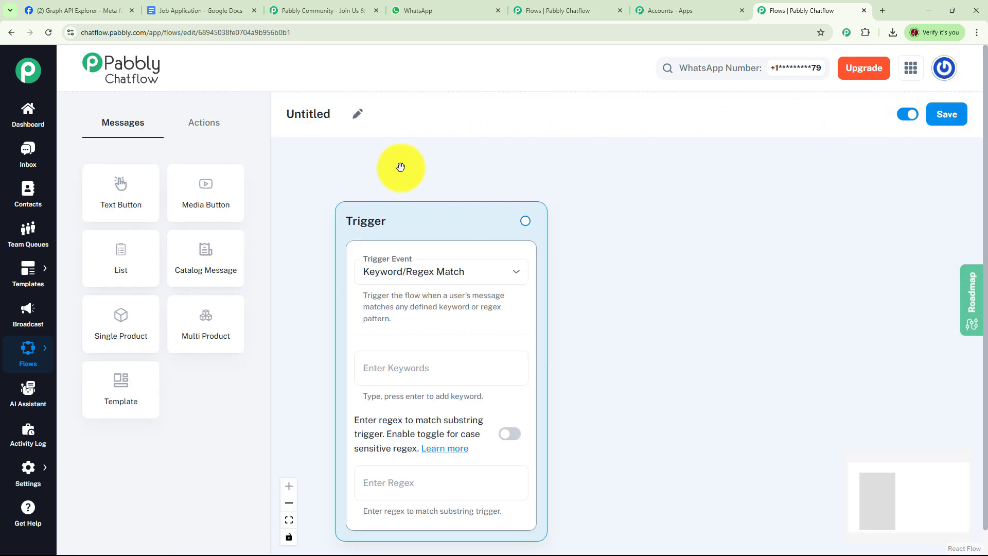
pyautogui.click(357, 119)
pyautogui.hotkey('ctrl', 'a')
pyautogui.write('Automate Job Applications and Resume Screening')
pyautogui.click(511, 179)
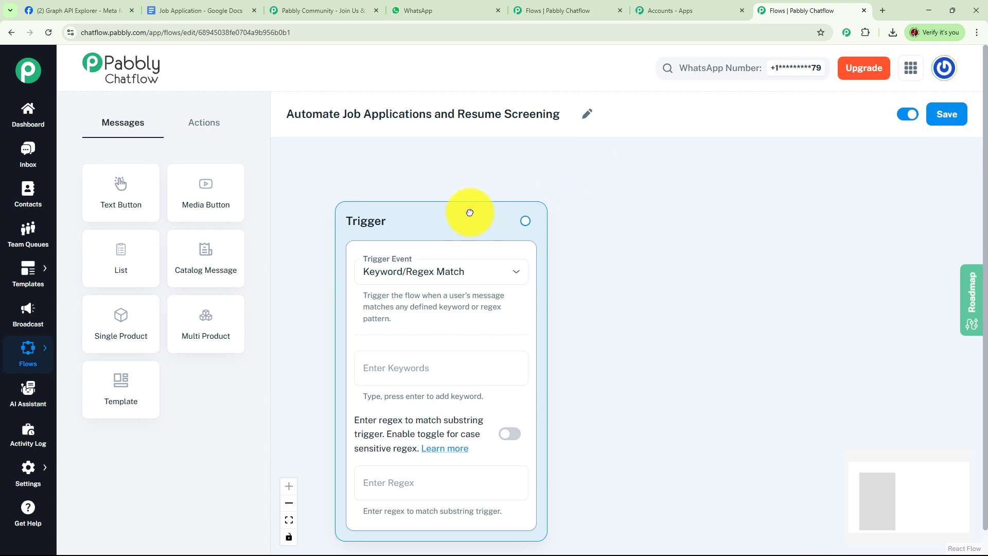
# Set the trigger keywords to "Job Application", "Apply Now" and "Career Opportunity"
pyautogui.moveTo(468, 212); pyautogui.dragTo(437, 173)
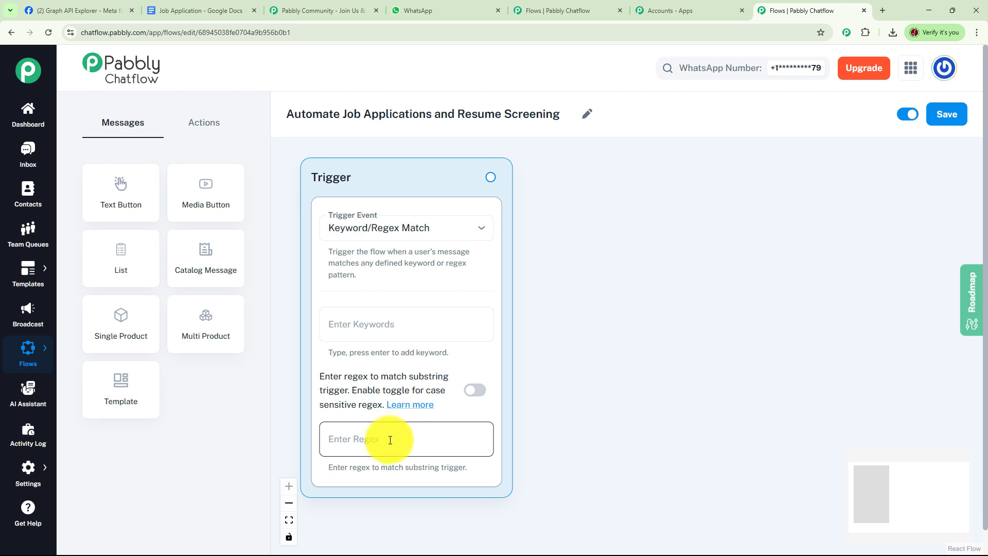
pyautogui.click(397, 326)
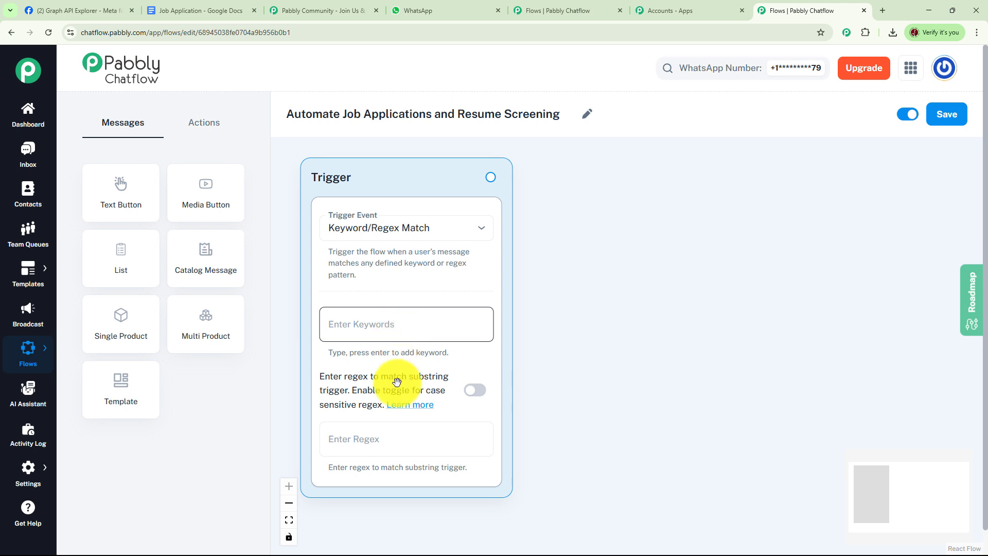
pyautogui.click(397, 450)
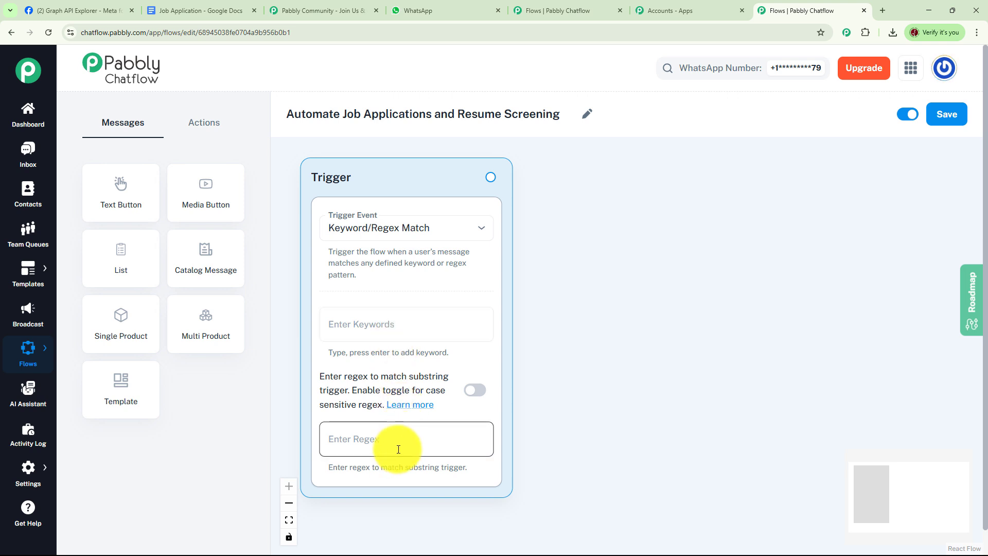
pyautogui.click(395, 325)
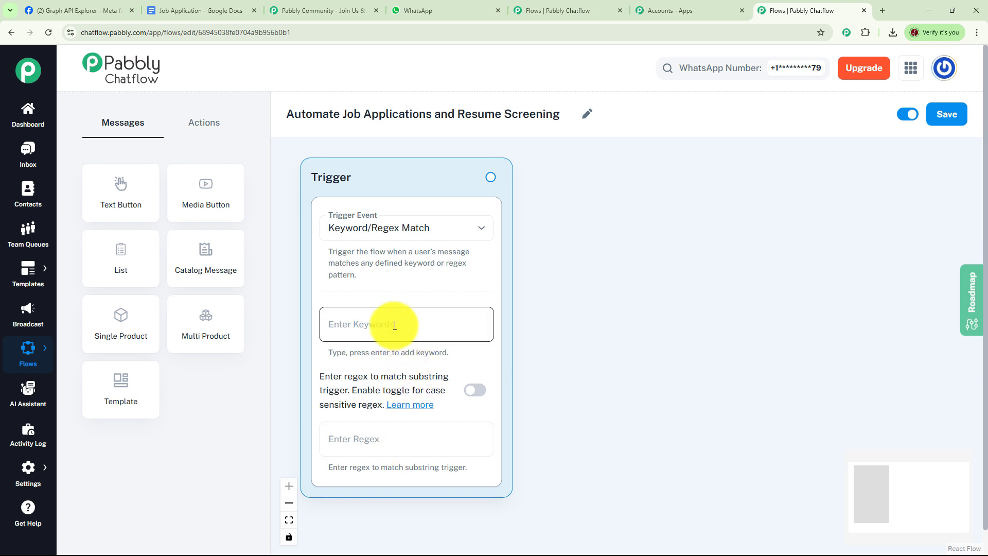
pyautogui.write('Job Application, Apply Now, Career Opportunity')
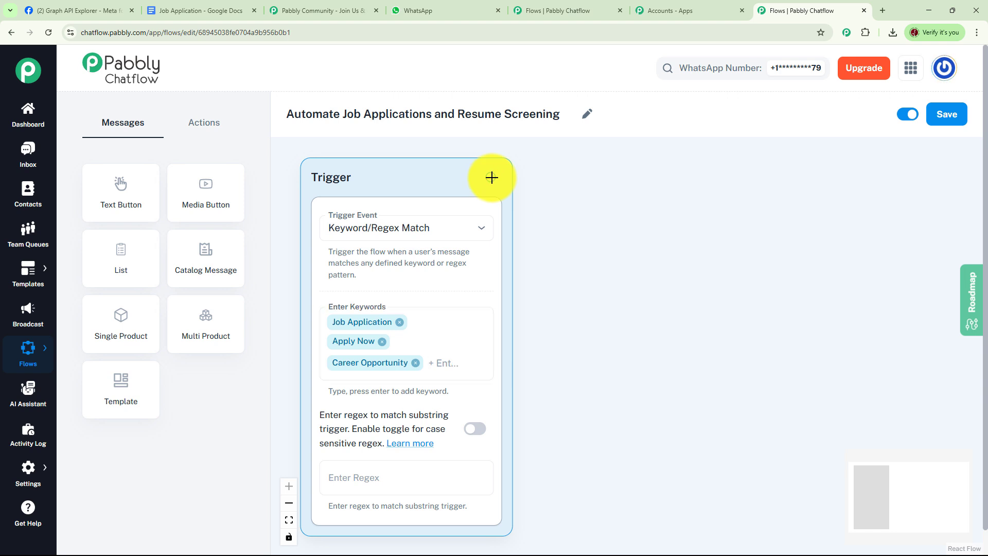
# Connect the trigger to a Text Button node with the applicant welcome message offering Software Developer, Marketing Manager and Sales Executive positions
pyautogui.moveTo(492, 177); pyautogui.dragTo(638, 185)
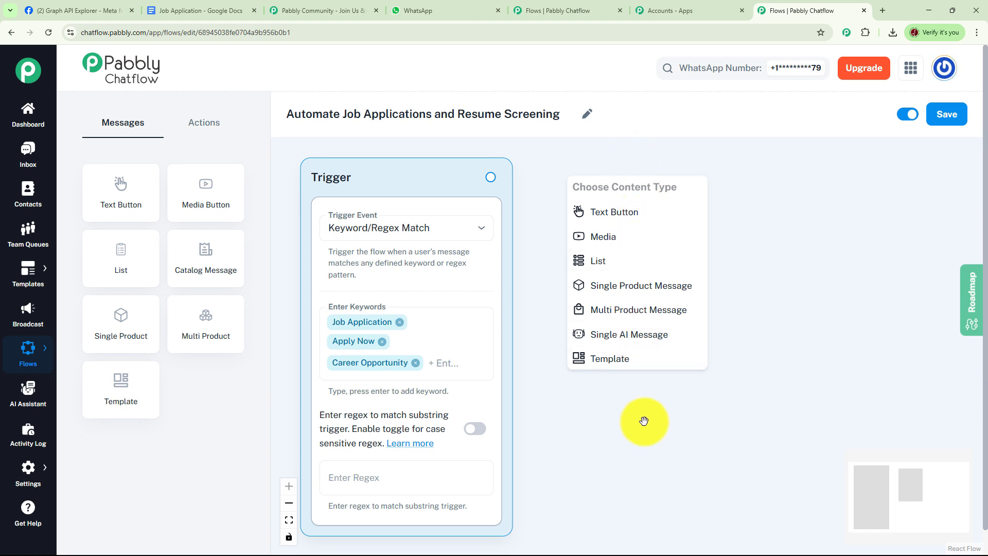
pyautogui.click(629, 213)
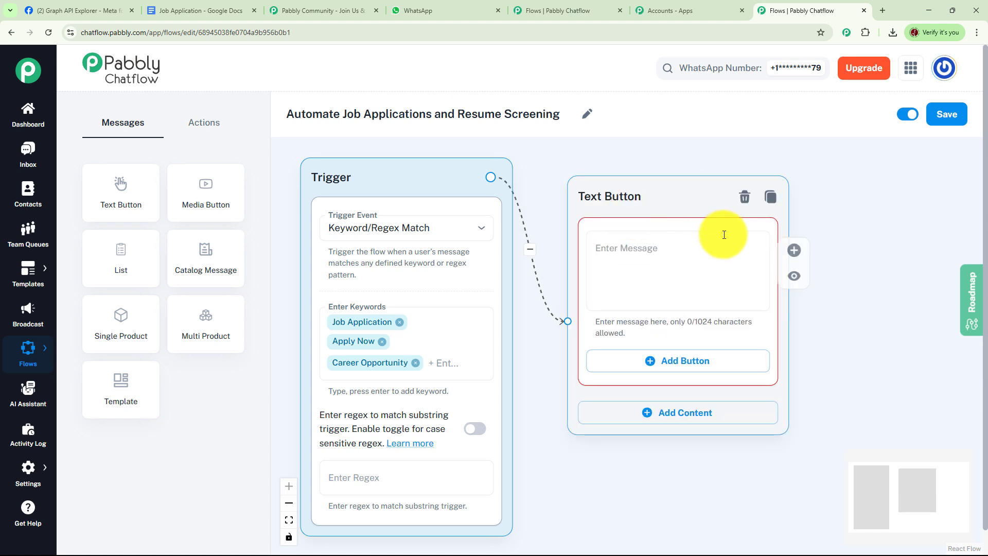
pyautogui.click(724, 235)
pyautogui.hotkey('ctrl', 'v')
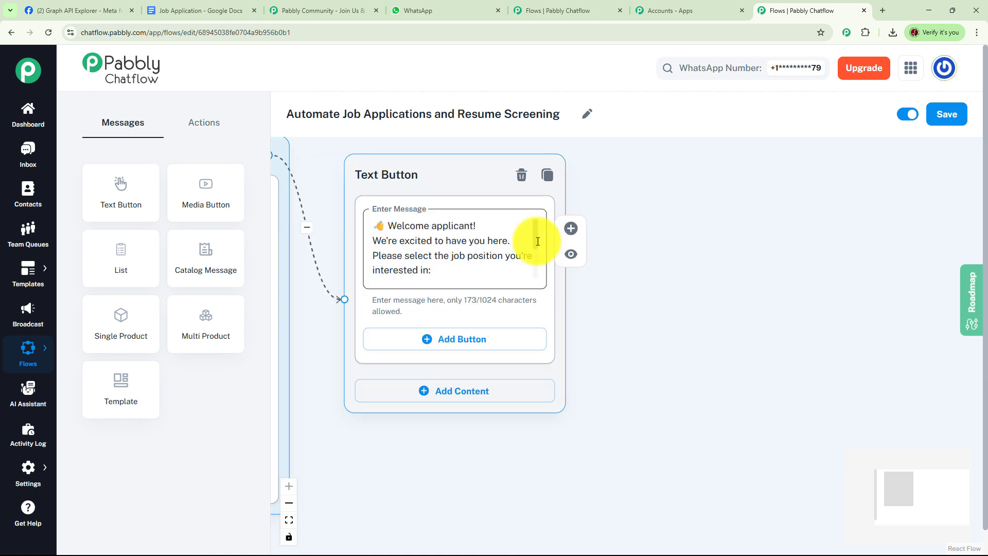
pyautogui.click(538, 242)
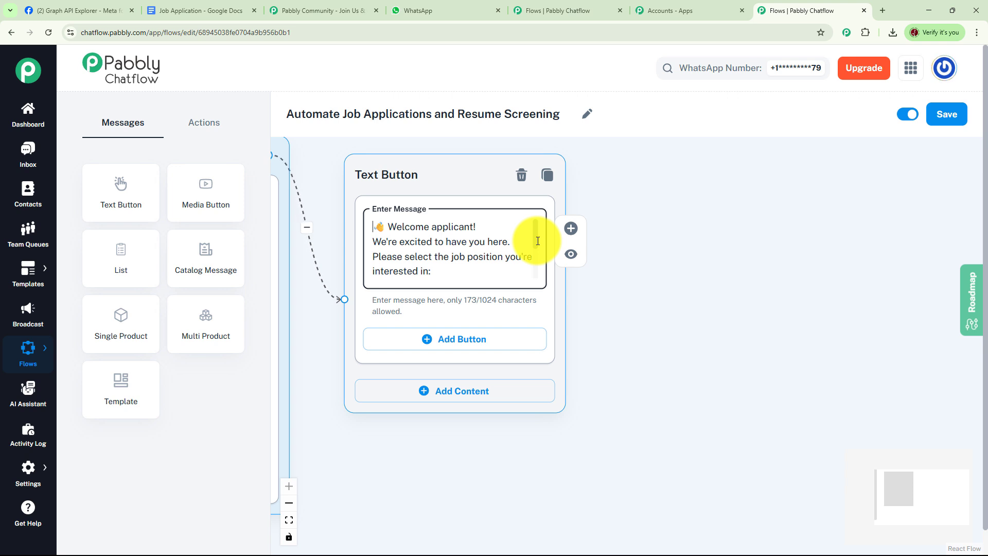
pyautogui.moveTo(537, 241); pyautogui.dragTo(533, 274)
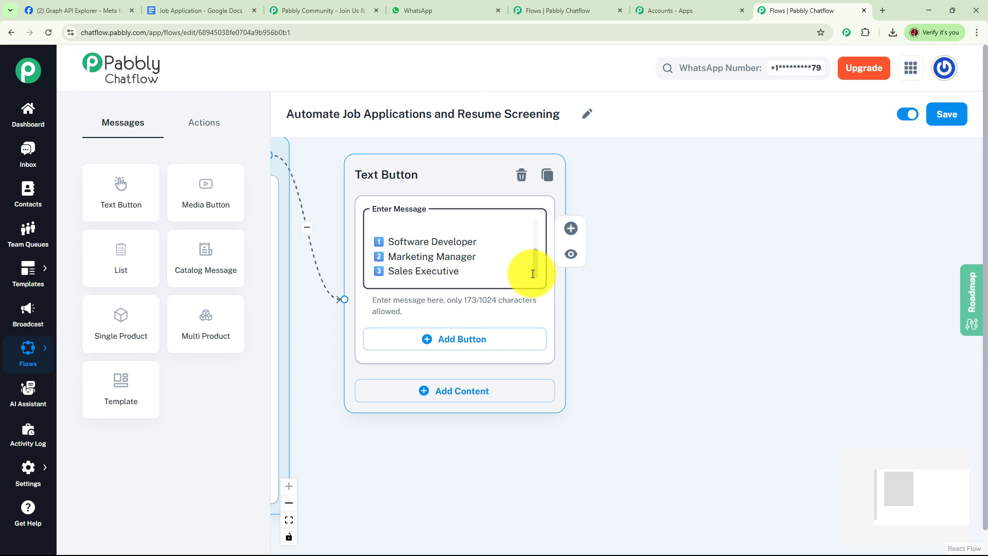
pyautogui.click(601, 277)
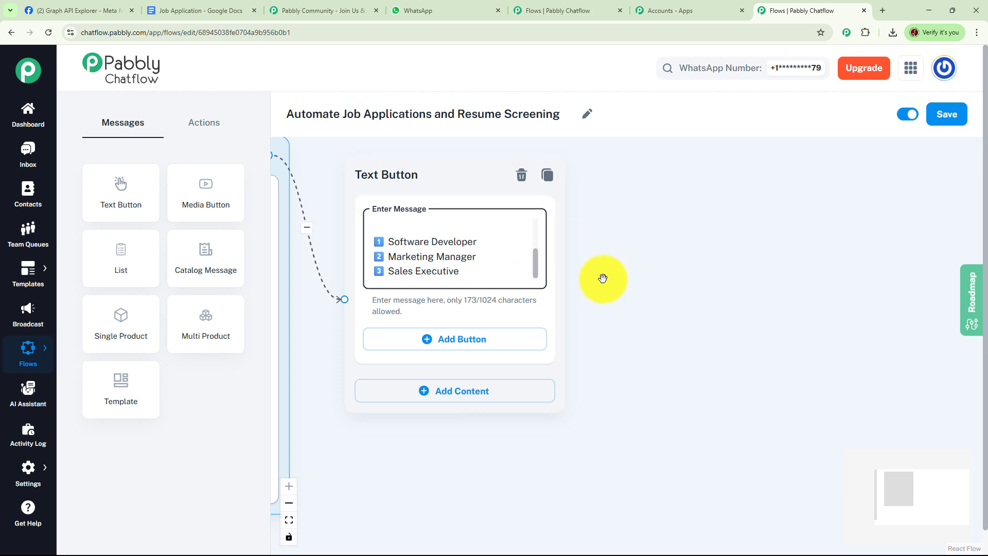
pyautogui.moveTo(629, 276); pyautogui.dragTo(608, 270)
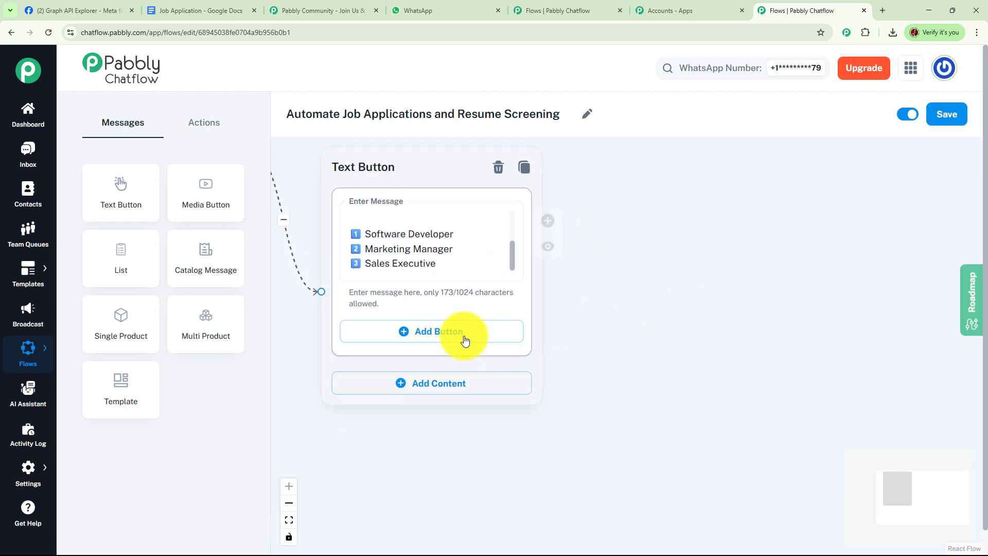
# Add three reply buttons to the welcome message: "Software 💻", "Marketing 📊" and "Sales 📈"
pyautogui.click(411, 331)
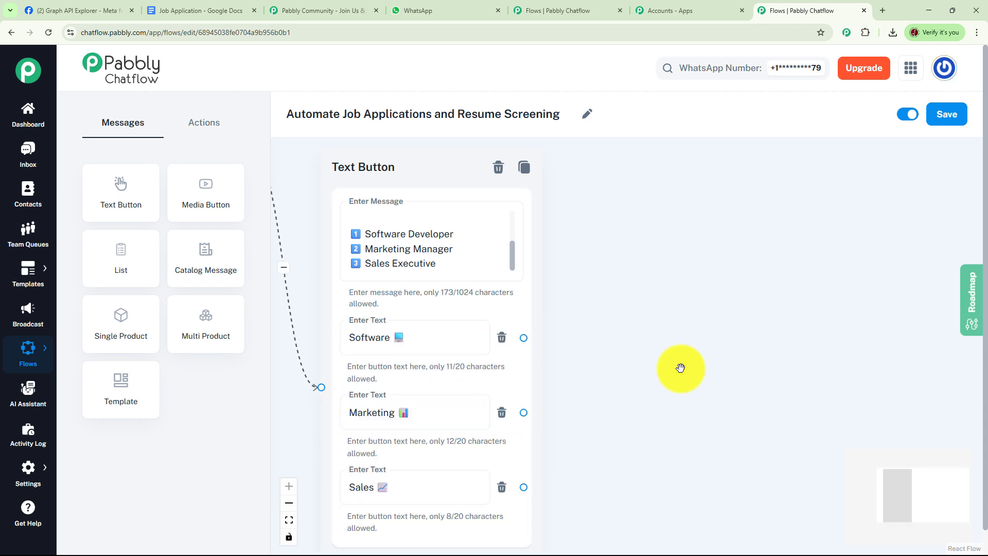
pyautogui.click(436, 339)
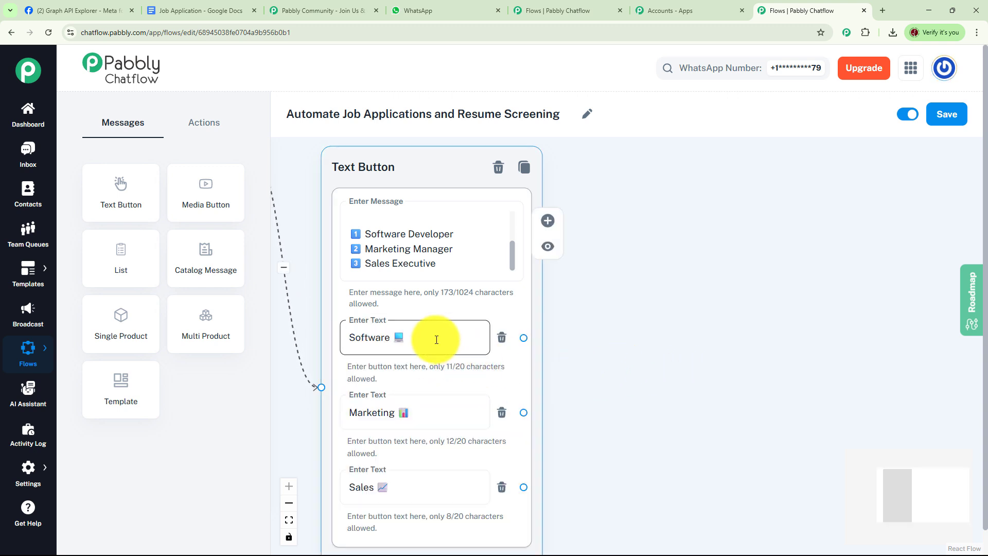
pyautogui.click(452, 413)
pyautogui.click(429, 488)
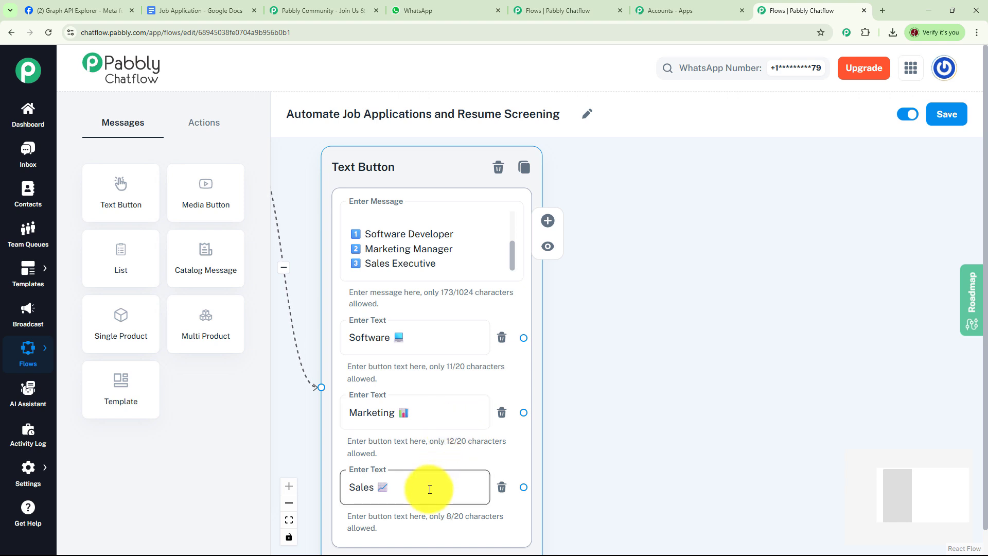
pyautogui.click(640, 357)
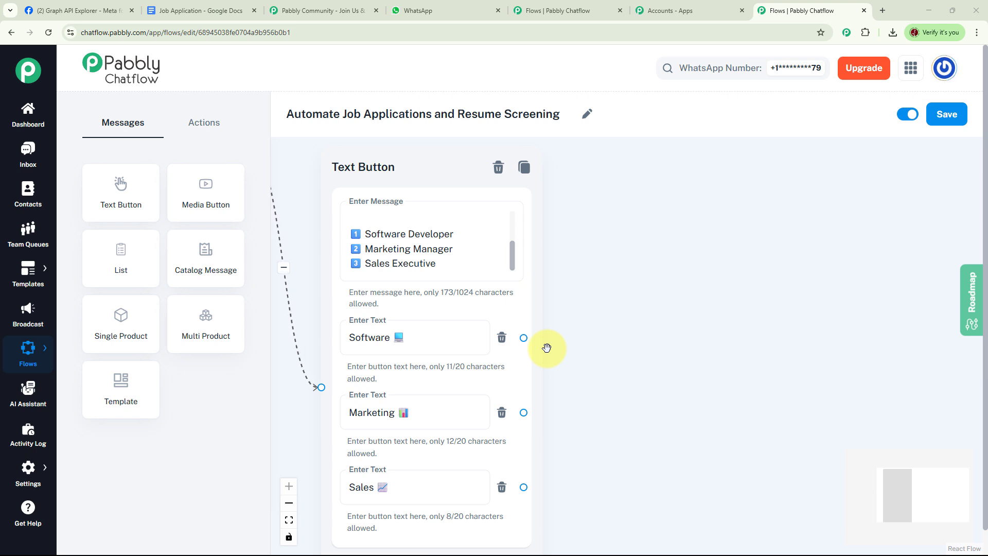
# Add an Ask Question node beside the welcome message and connect the Software button to it
pyautogui.moveTo(547, 349); pyautogui.dragTo(511, 345)
pyautogui.click(219, 129)
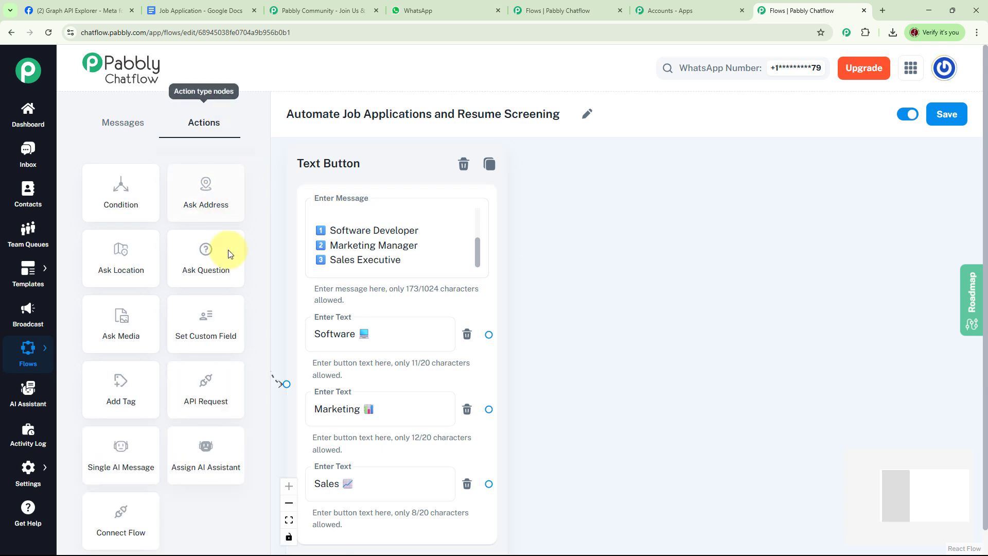
pyautogui.moveTo(227, 251); pyautogui.dragTo(645, 195)
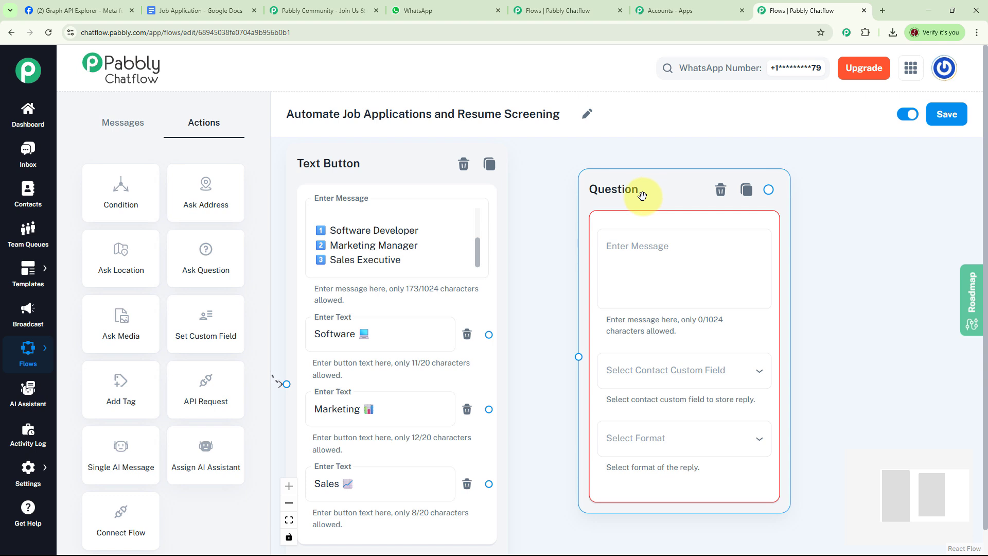
pyautogui.click(499, 351)
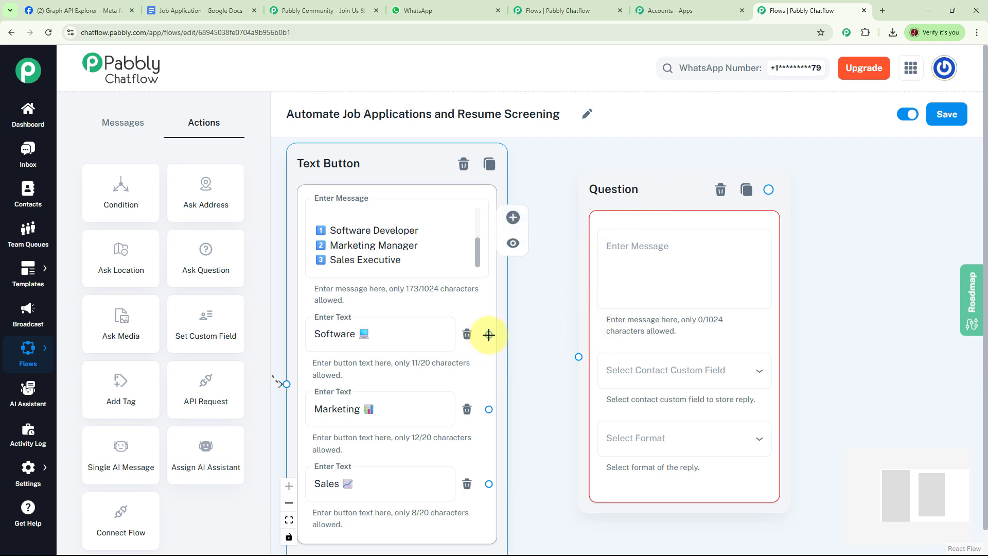
pyautogui.moveTo(488, 335); pyautogui.dragTo(583, 360)
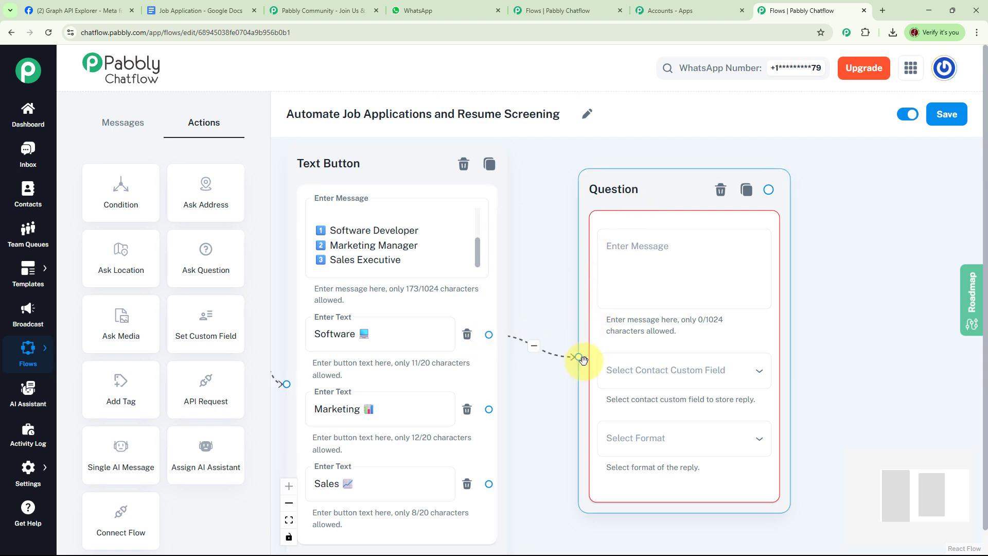
# Make the question ask "👤 What's your full name for the application?", storing the reply in ApplicantName with the Text format
pyautogui.click(666, 246)
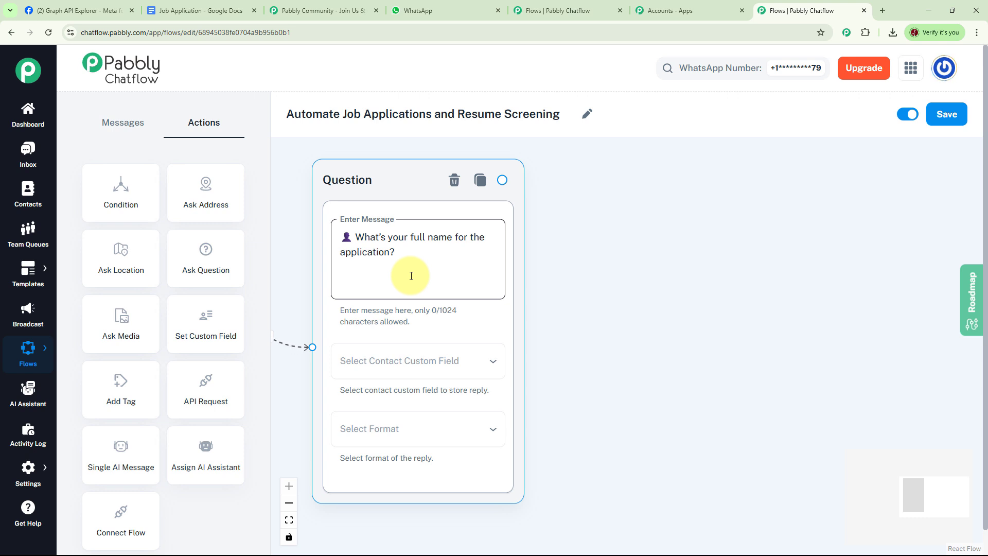
pyautogui.click(432, 360)
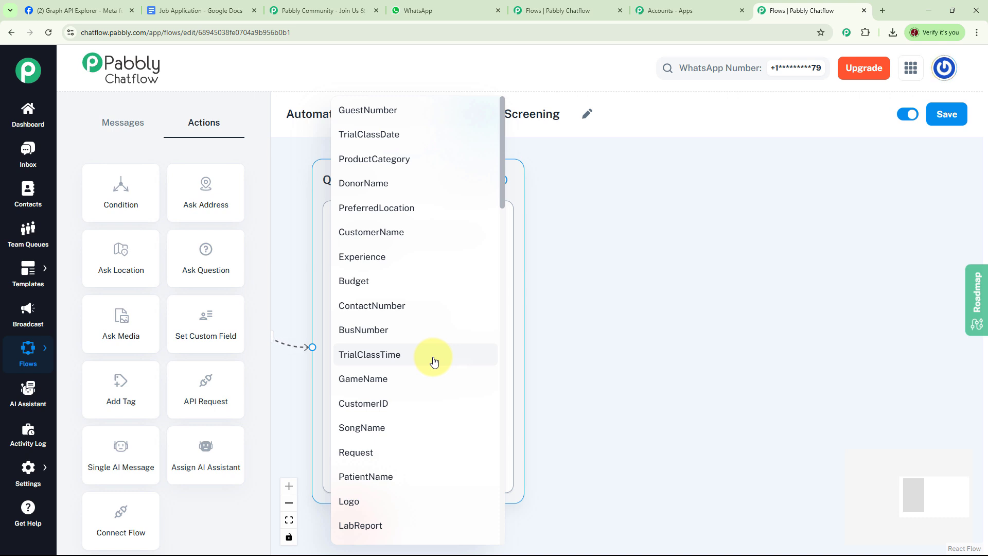
pyautogui.scroll(-6, 434, 362)
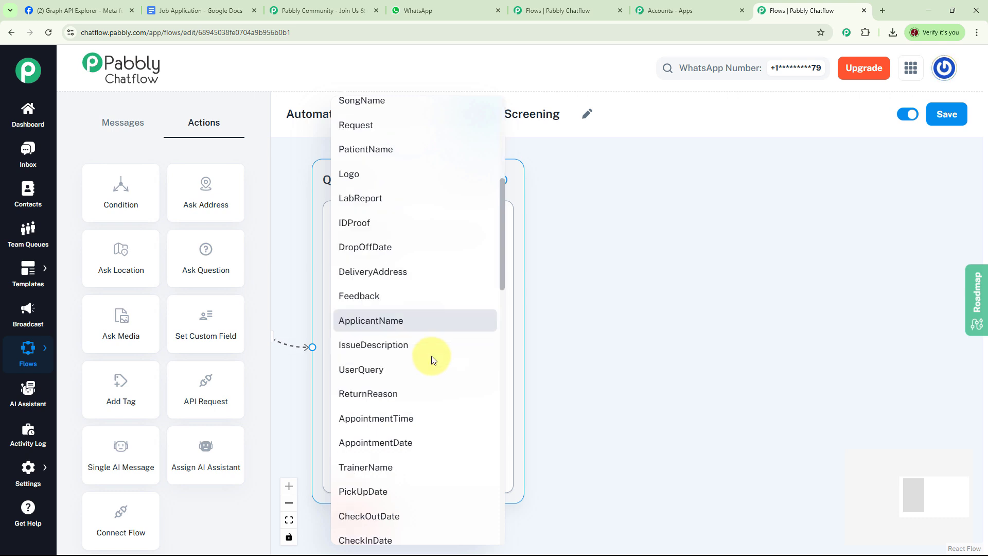
pyautogui.click(386, 323)
pyautogui.click(418, 438)
pyautogui.click(364, 412)
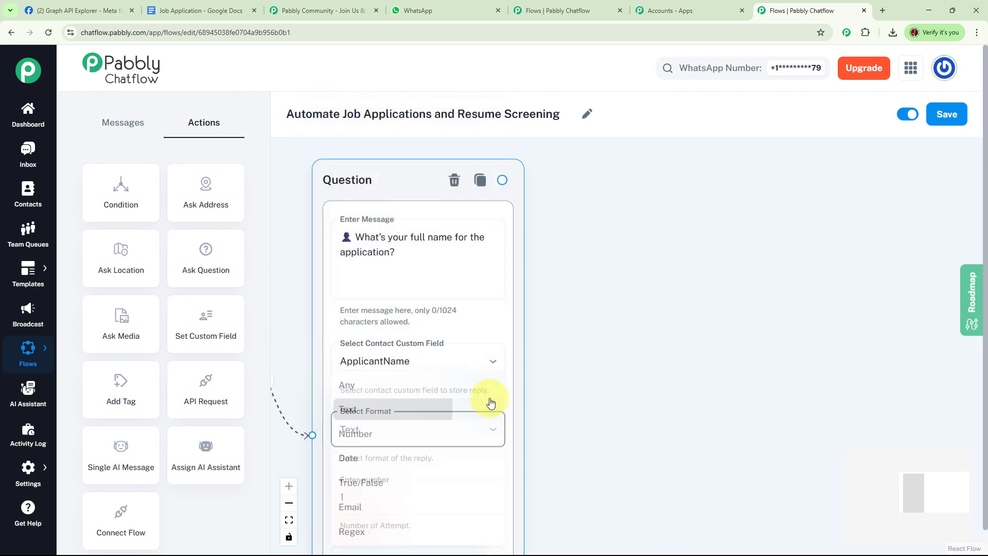
pyautogui.moveTo(491, 403); pyautogui.dragTo(490, 383)
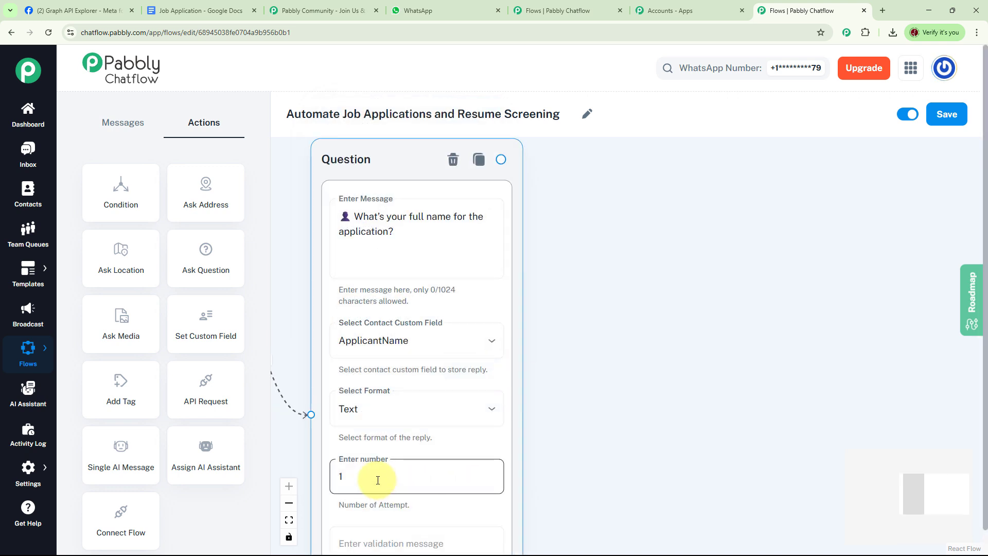
# Add a second Ask Question node and connect the full-name question to it
pyautogui.moveTo(577, 403); pyautogui.dragTo(566, 414)
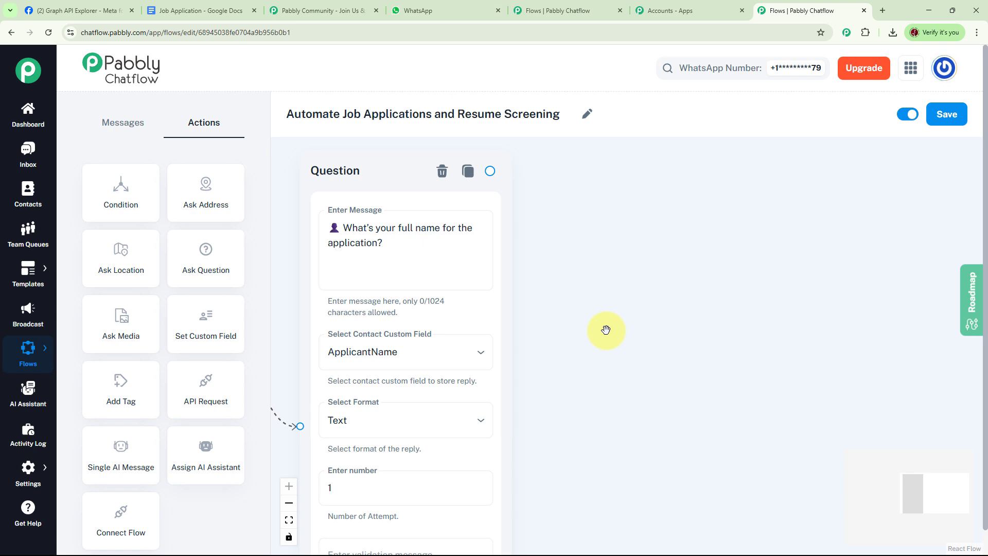
pyautogui.moveTo(206, 271); pyautogui.dragTo(638, 177)
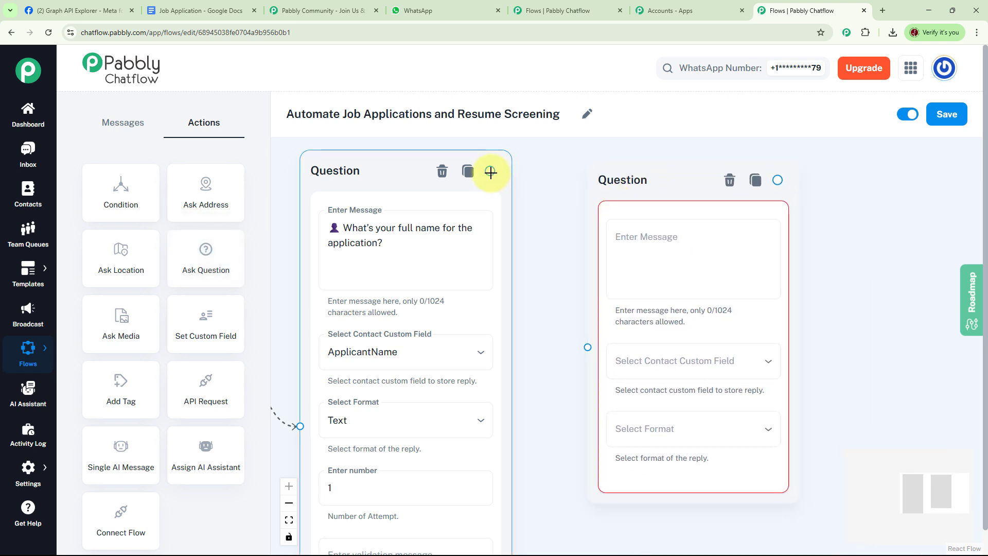
pyautogui.moveTo(491, 171); pyautogui.dragTo(587, 347)
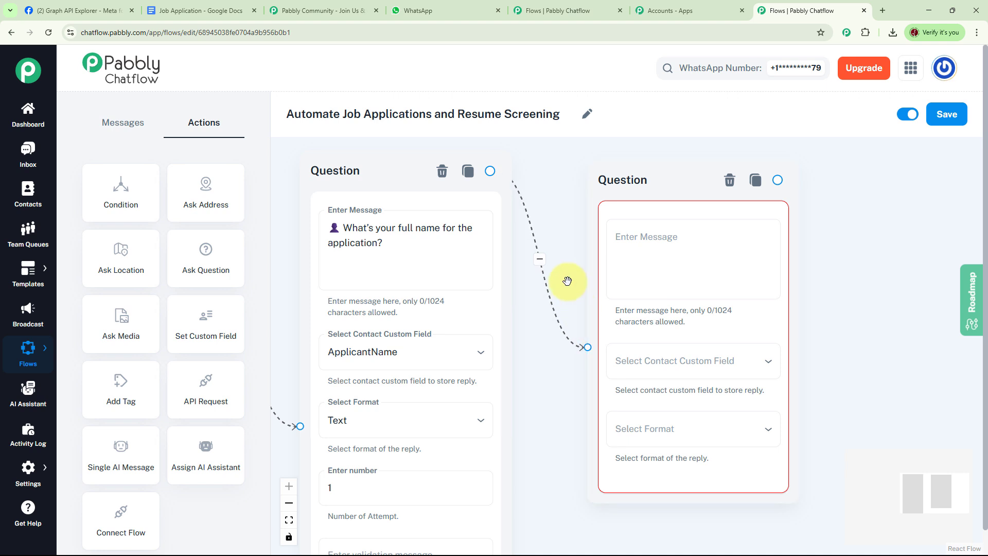
# Make the second question ask "📱 Please share your contact number for interview updates.", storing the reply in ContactNumber with format Any
pyautogui.moveTo(567, 280); pyautogui.dragTo(412, 276)
pyautogui.click(509, 251)
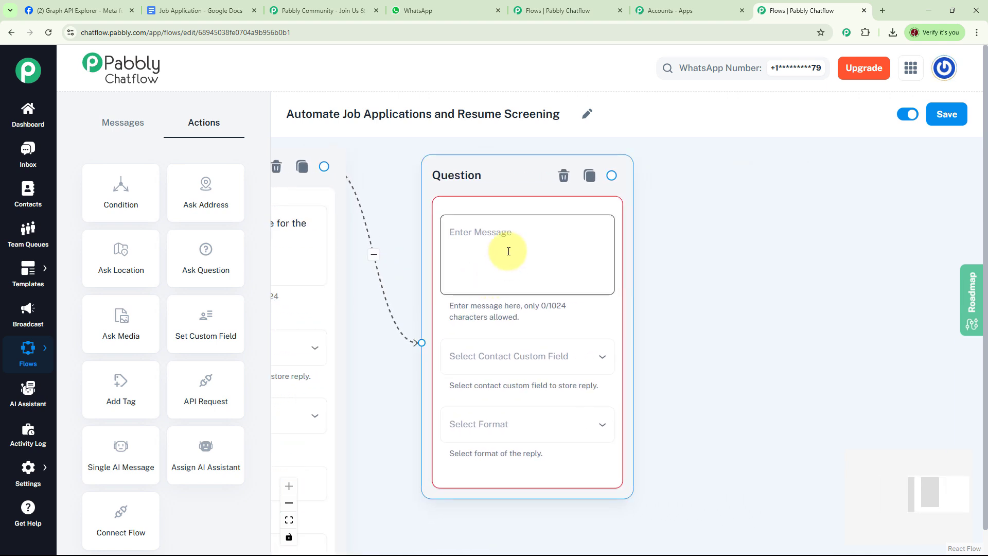
pyautogui.click(509, 251)
pyautogui.write('📱 Please share your contact number for interview updates.')
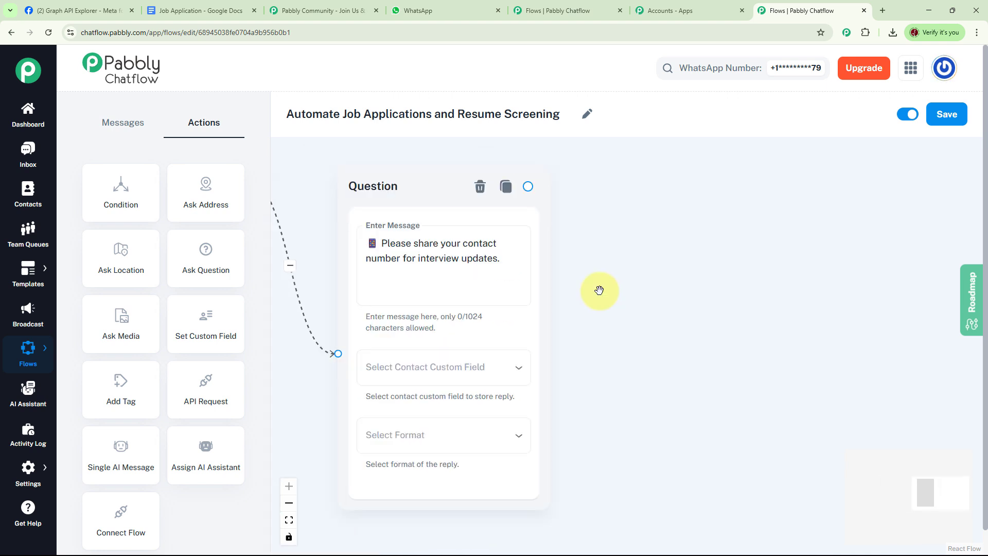
pyautogui.click(452, 283)
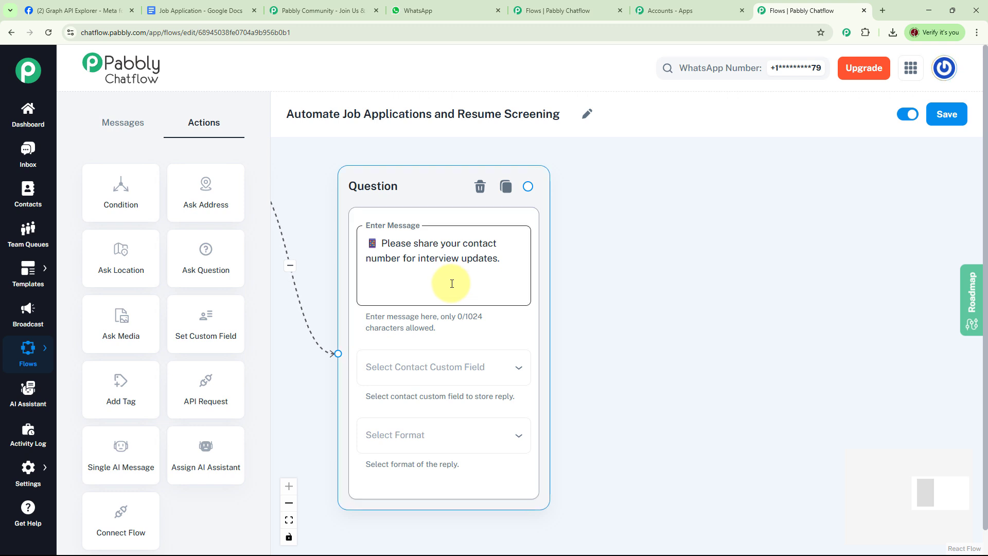
pyautogui.click(487, 368)
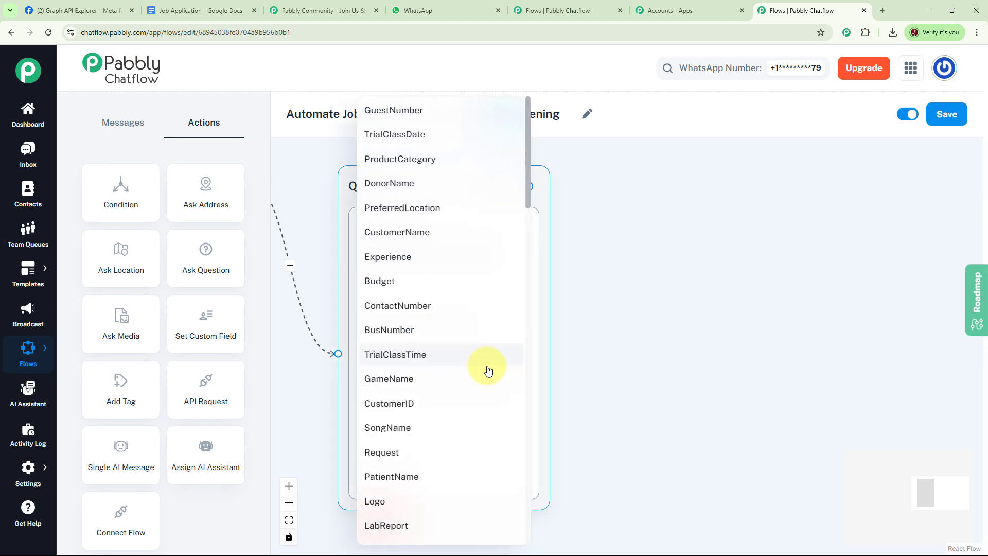
pyautogui.click(411, 312)
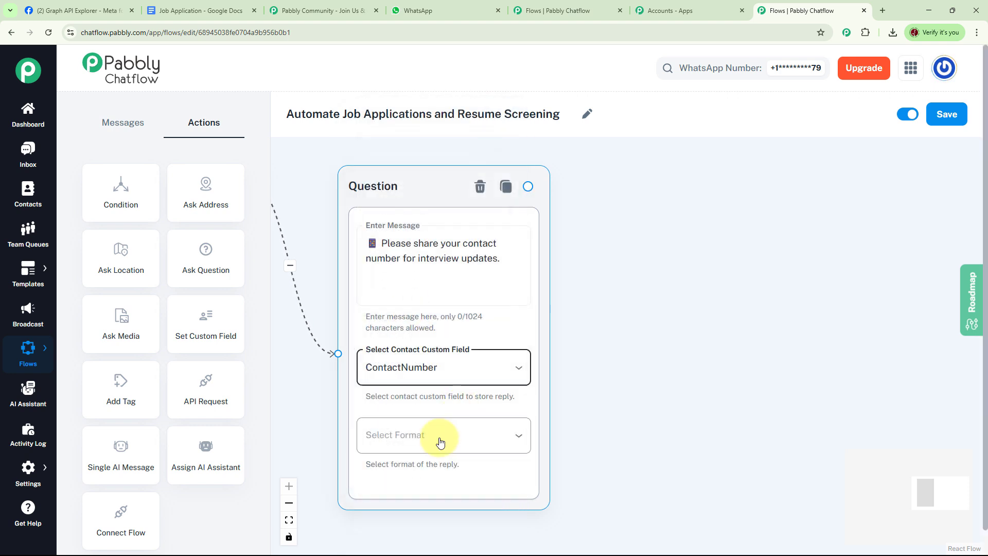
pyautogui.click(439, 440)
pyautogui.click(375, 384)
# Add an Ask Media node and place it beside the contact number question
pyautogui.moveTo(593, 257); pyautogui.dragTo(551, 265)
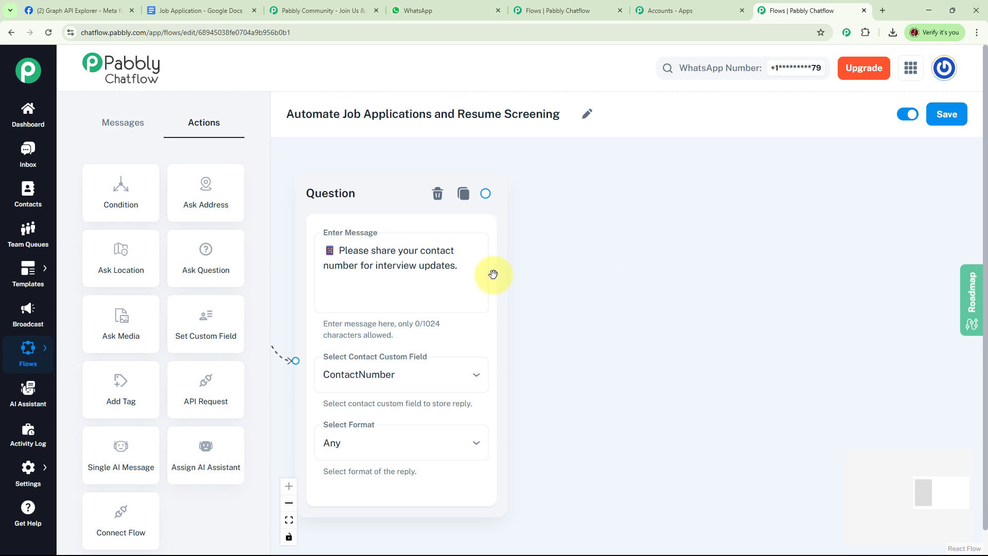
pyautogui.moveTo(119, 329); pyautogui.dragTo(674, 274)
pyautogui.moveTo(707, 240); pyautogui.dragTo(682, 215)
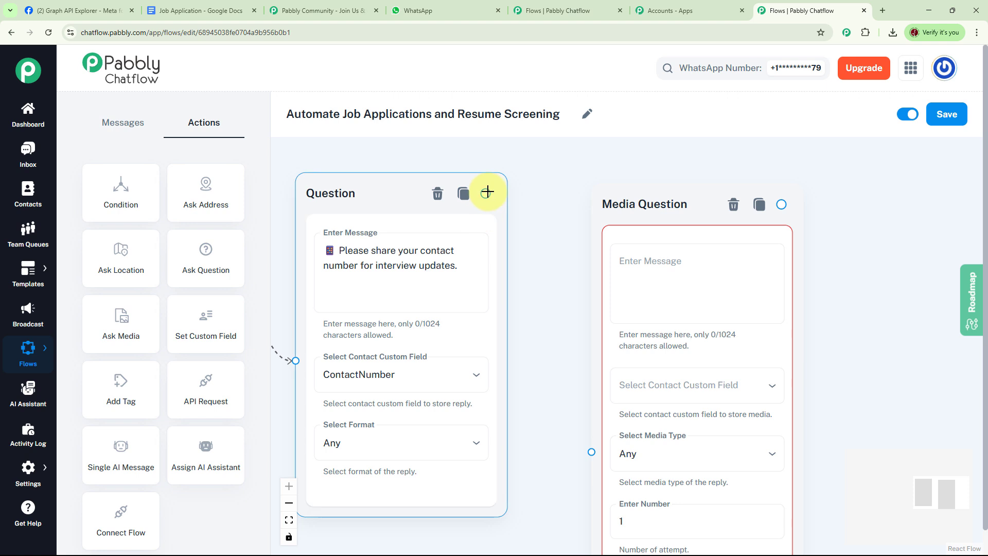
# Connect the contact number question to the media question, which asks "📄 Please upload your resume to complete the application process." with media type Any
pyautogui.moveTo(486, 192); pyautogui.dragTo(591, 451)
pyautogui.moveTo(856, 368); pyautogui.dragTo(666, 347)
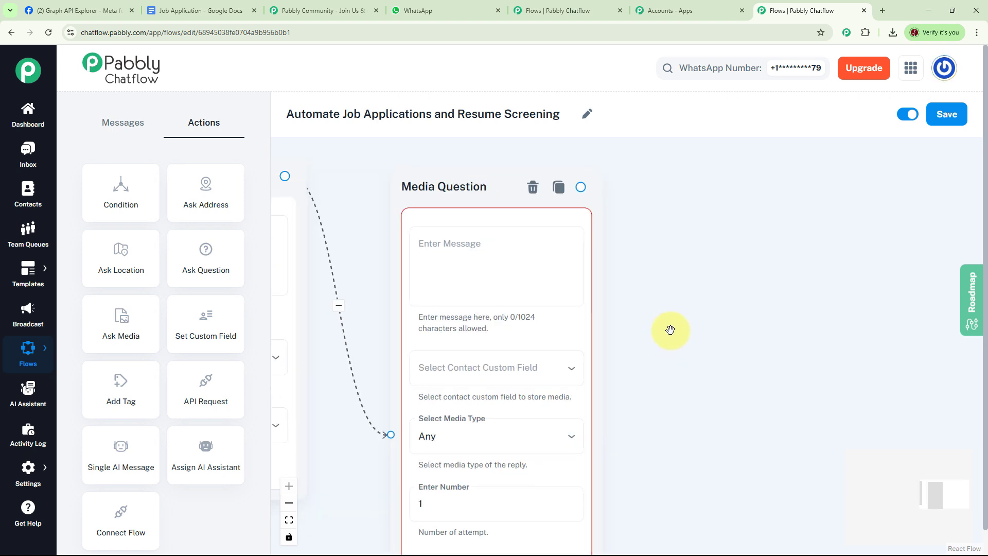
pyautogui.click(490, 247)
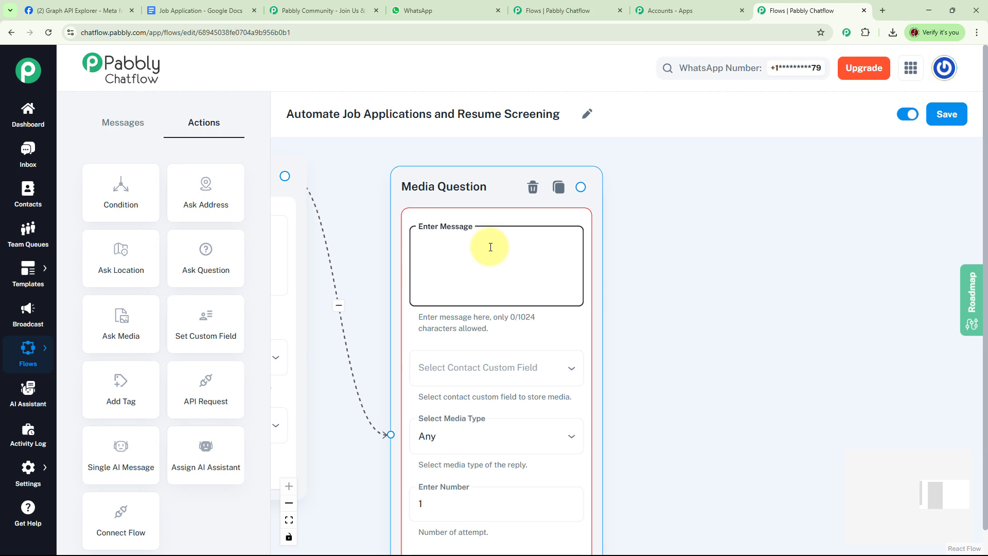
pyautogui.write('📄 Please upload your resume to complete the application process.')
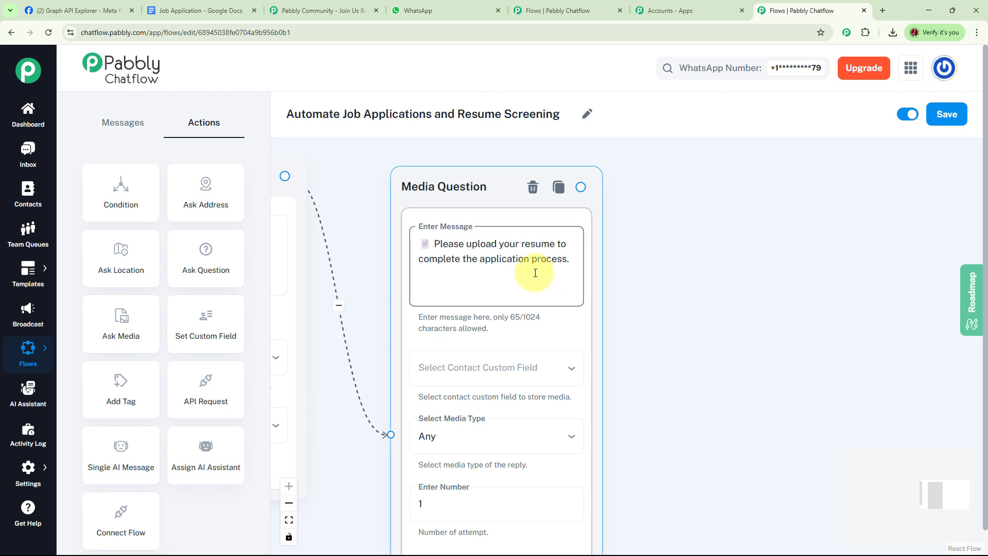
pyautogui.click(524, 437)
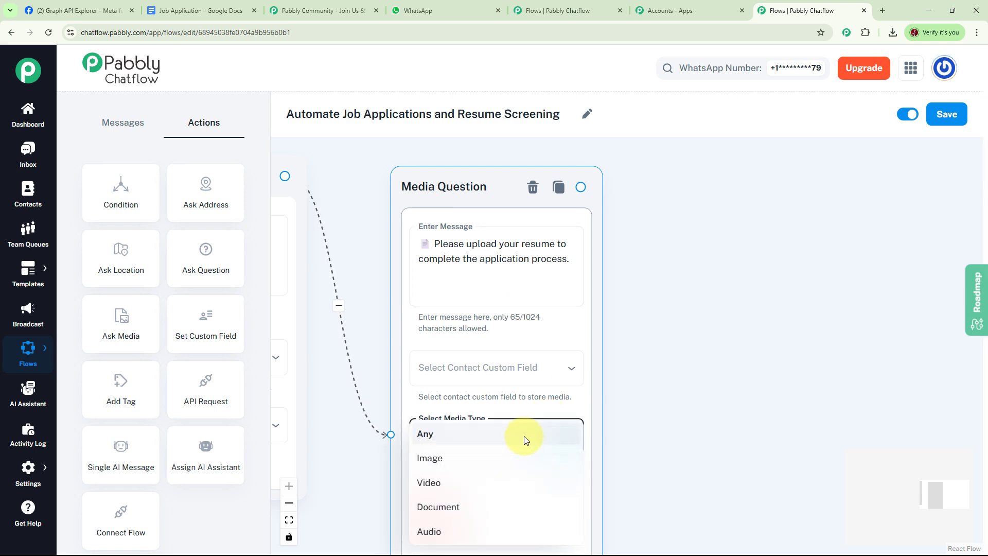
pyautogui.click(422, 434)
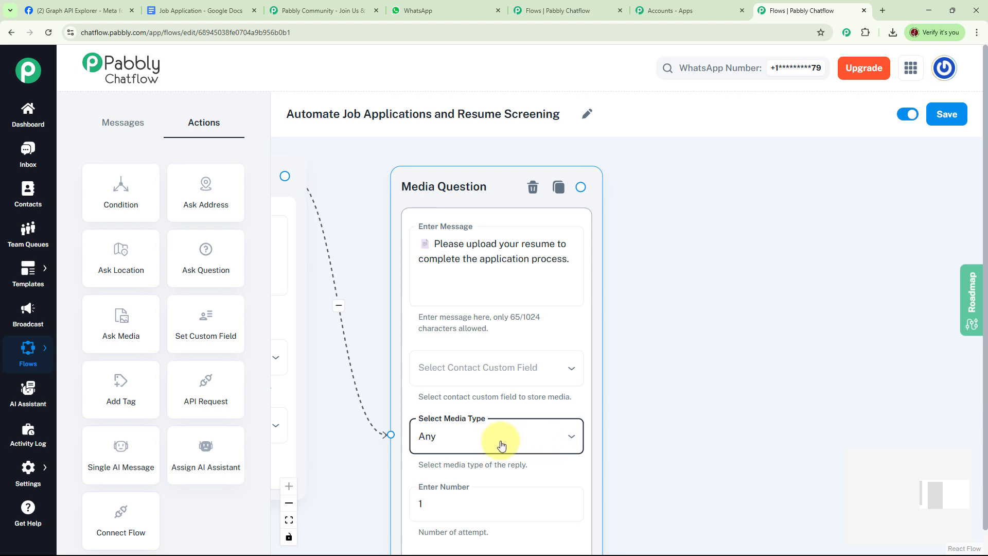
# Set the media question's number of attempts to 2 and its validation error message to "Please try again."
pyautogui.scroll(-3, 644, 443)
pyautogui.scroll(3, 641, 445)
pyautogui.moveTo(640, 446); pyautogui.dragTo(619, 336)
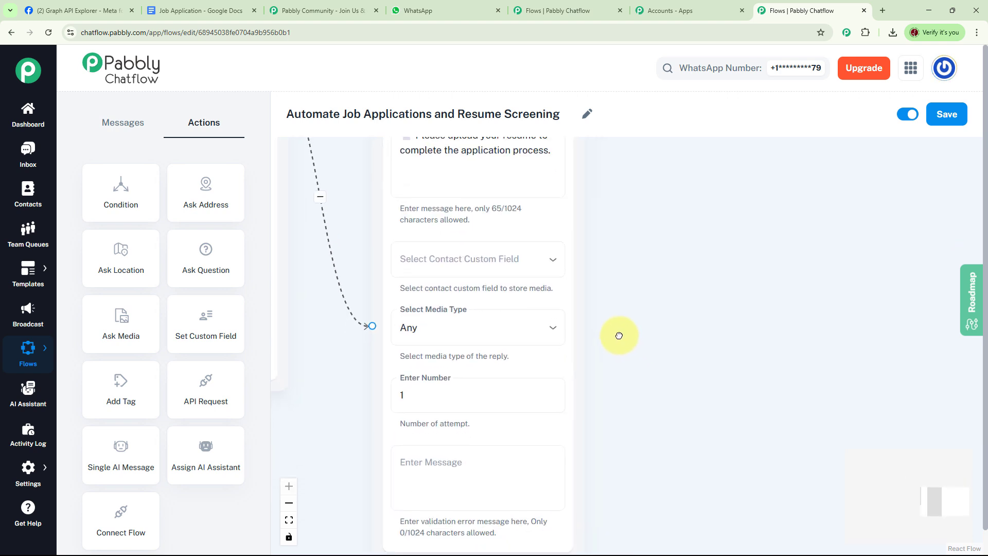
pyautogui.click(415, 397)
pyautogui.press('BackSpace')
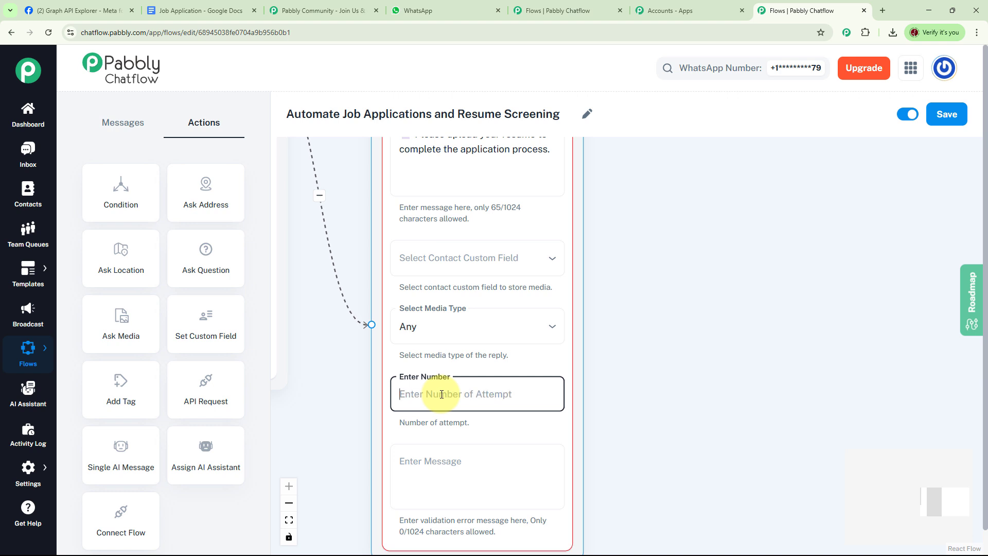
pyautogui.write('2')
pyautogui.click(446, 476)
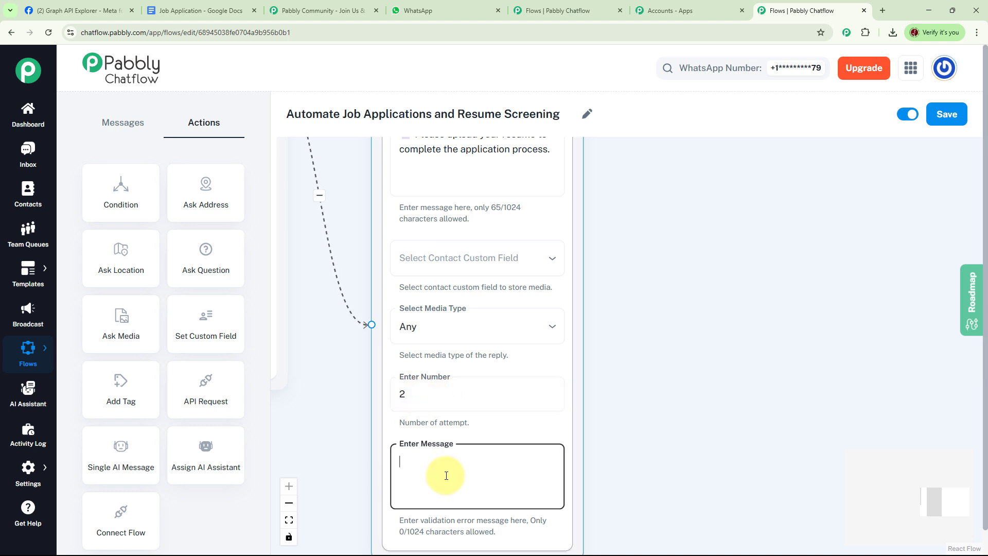
pyautogui.write('Please try again.')
pyautogui.click(669, 386)
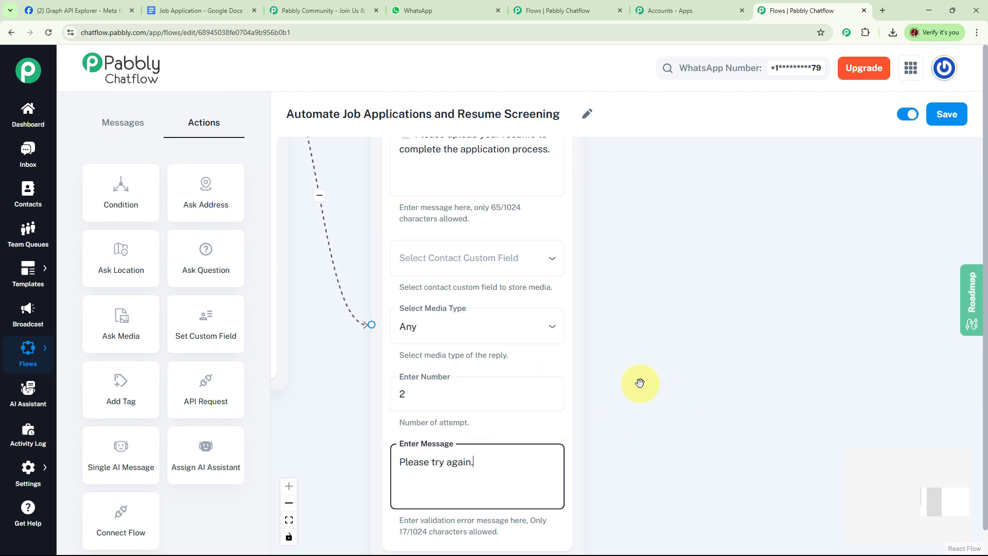
# Store the media question's uploaded file in the Documents contact custom field
pyautogui.scroll(1, 644, 374)
pyautogui.click(515, 280)
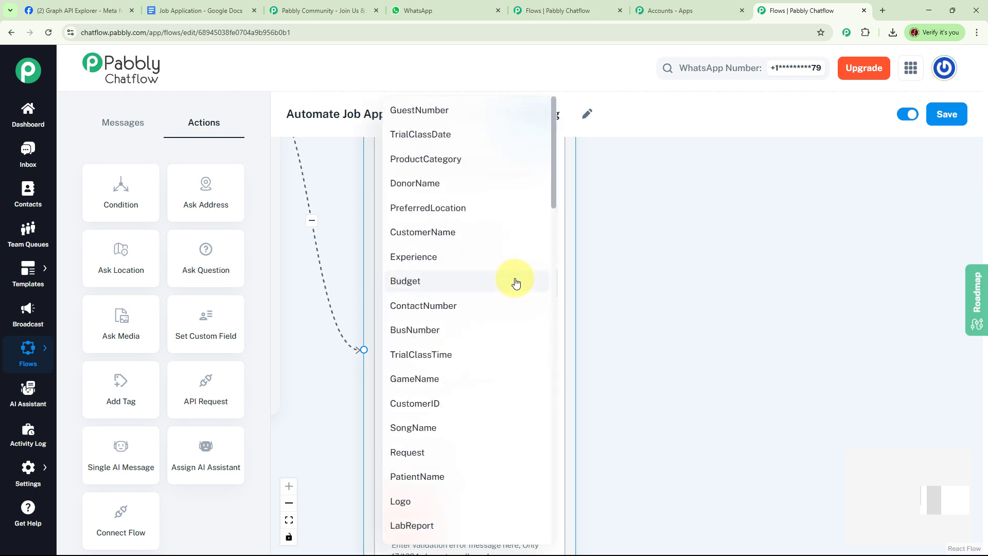
pyautogui.click(657, 335)
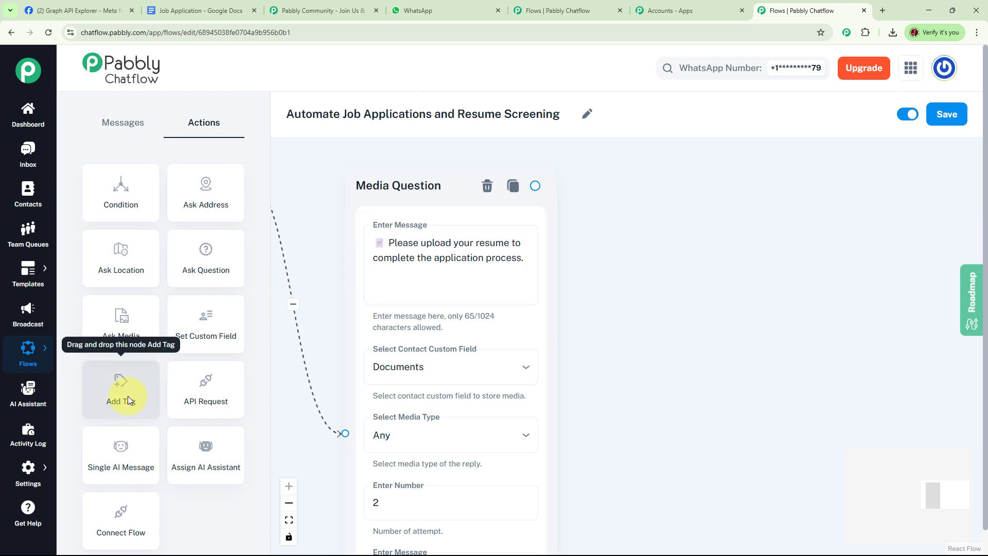
# Add an Add Tag node beside the media question and connect the media question to it
pyautogui.moveTo(128, 396); pyautogui.dragTo(717, 262)
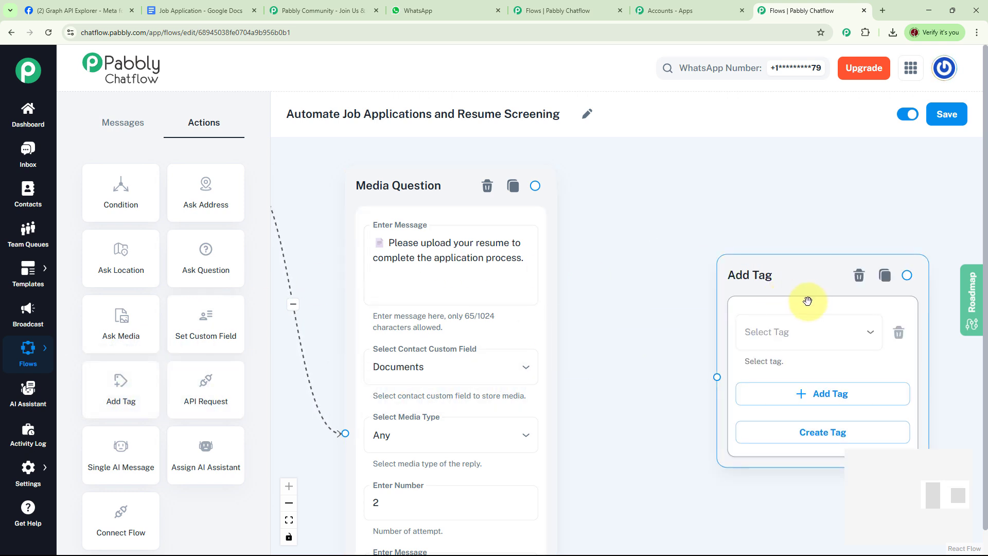
pyautogui.moveTo(533, 186); pyautogui.dragTo(674, 315)
pyautogui.moveTo(655, 247); pyautogui.dragTo(495, 263)
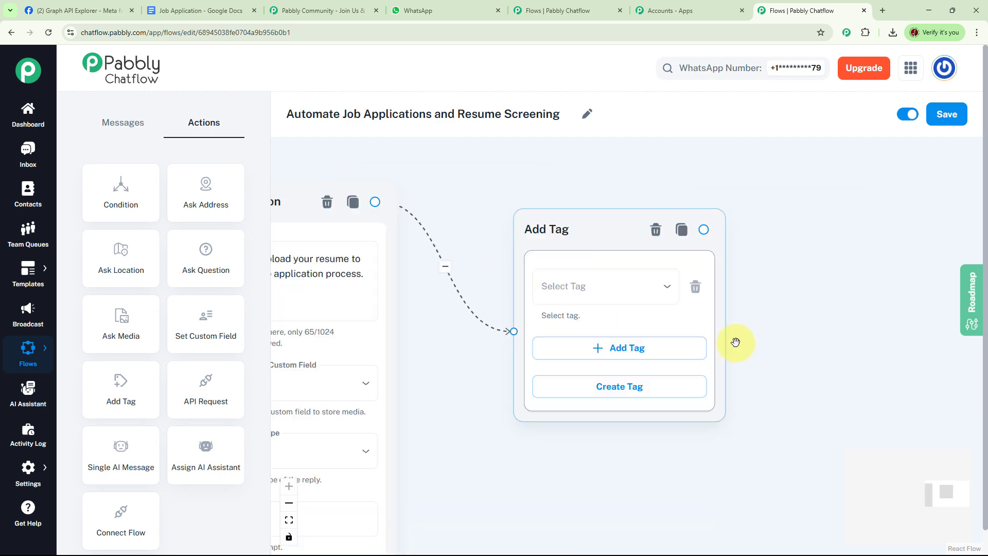
# Set the Add Tag node's tag to Job Application Received and move the node closer to the media question
pyautogui.click(663, 296)
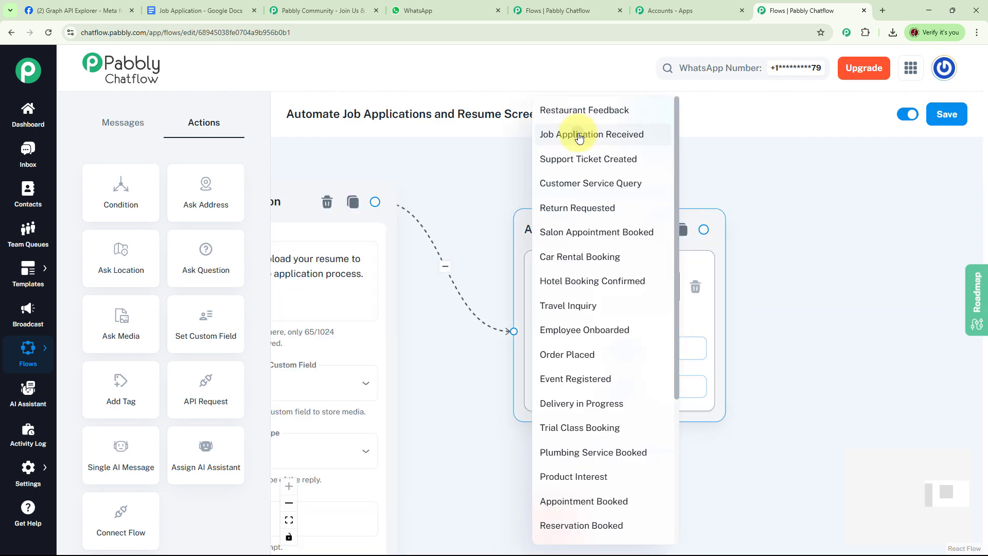
pyautogui.click(579, 135)
pyautogui.moveTo(590, 260); pyautogui.dragTo(545, 257)
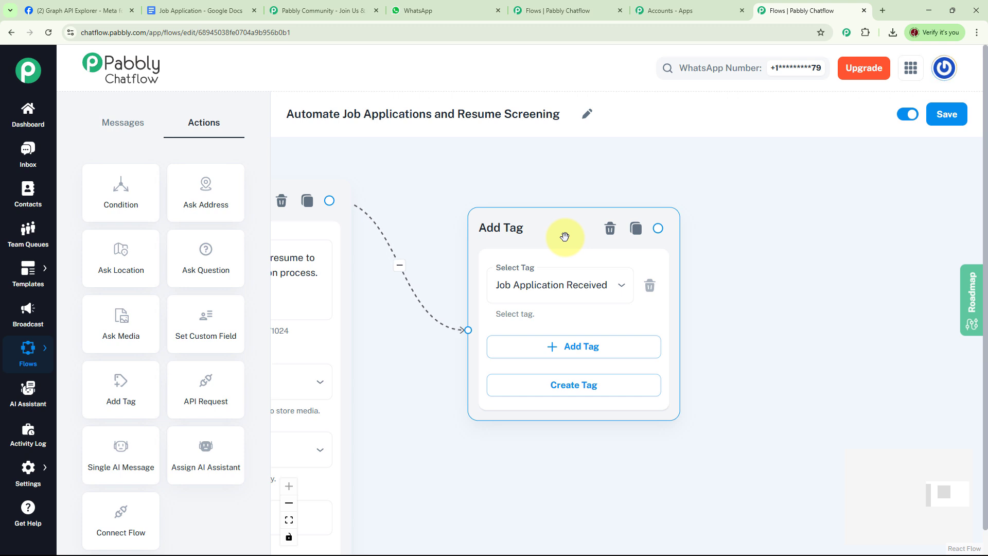
pyautogui.moveTo(564, 236); pyautogui.dragTo(529, 232)
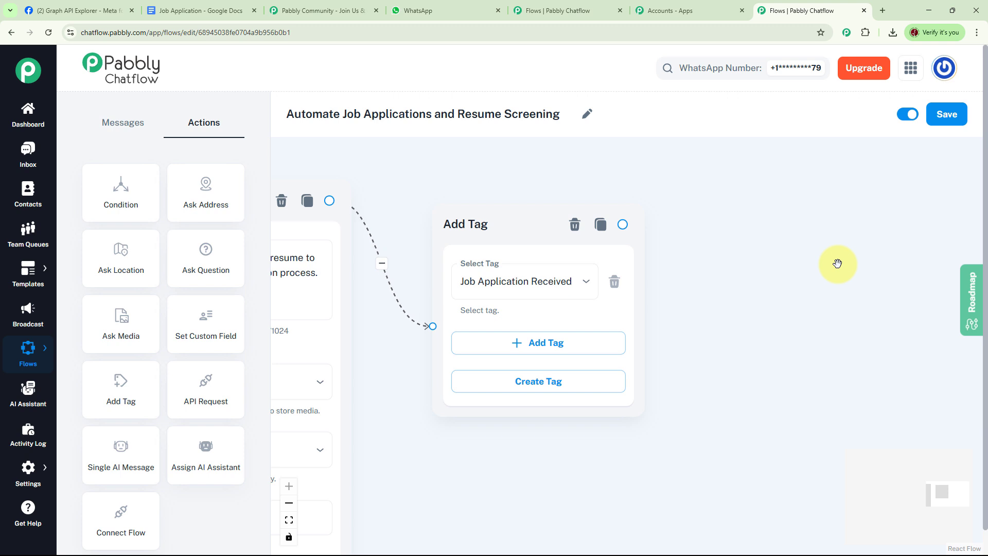
# Save the flow and toggle its status to inactive and back to active
pyautogui.click(949, 123)
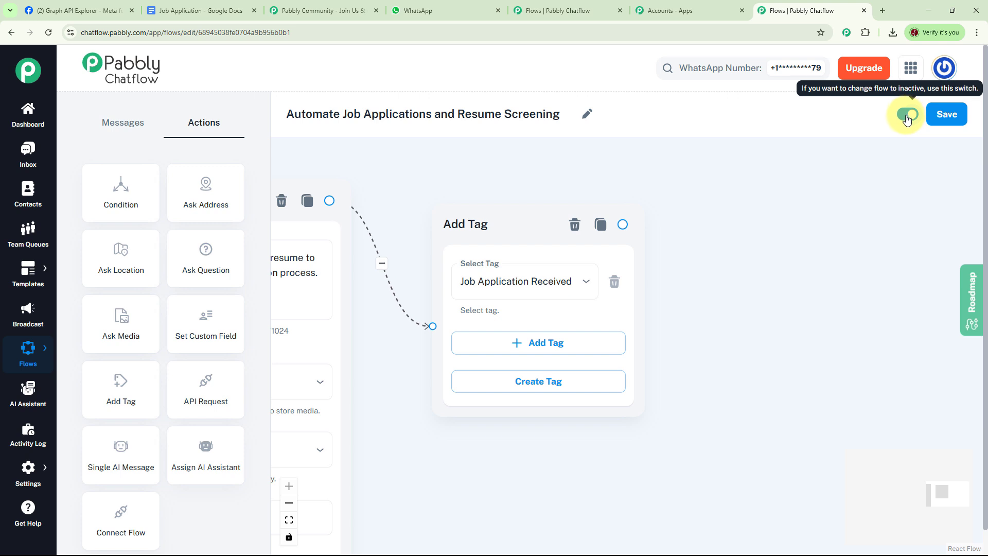
pyautogui.click(906, 116)
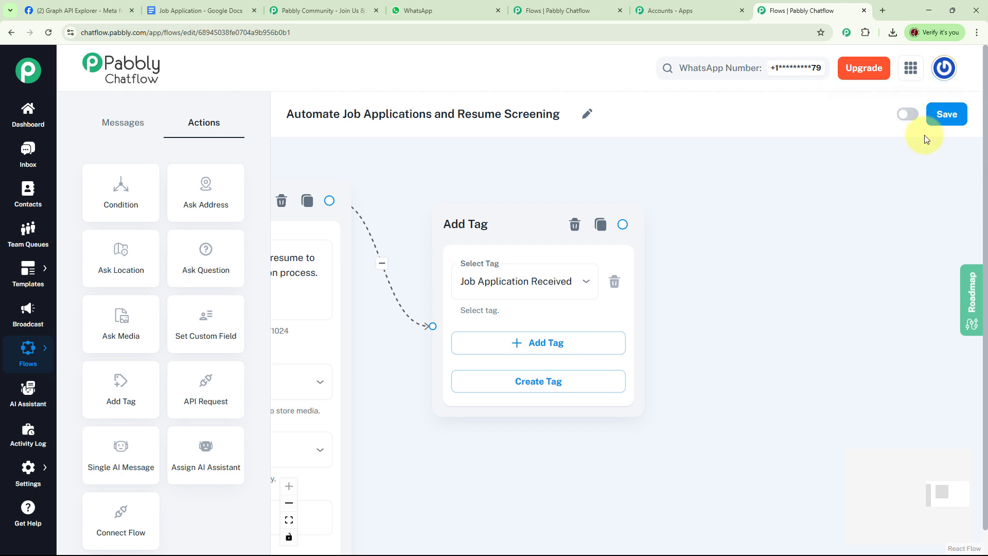
pyautogui.click(907, 114)
# Open the test applicant's conversation in the inbox and examine the tags in its general details
pyautogui.click(28, 154)
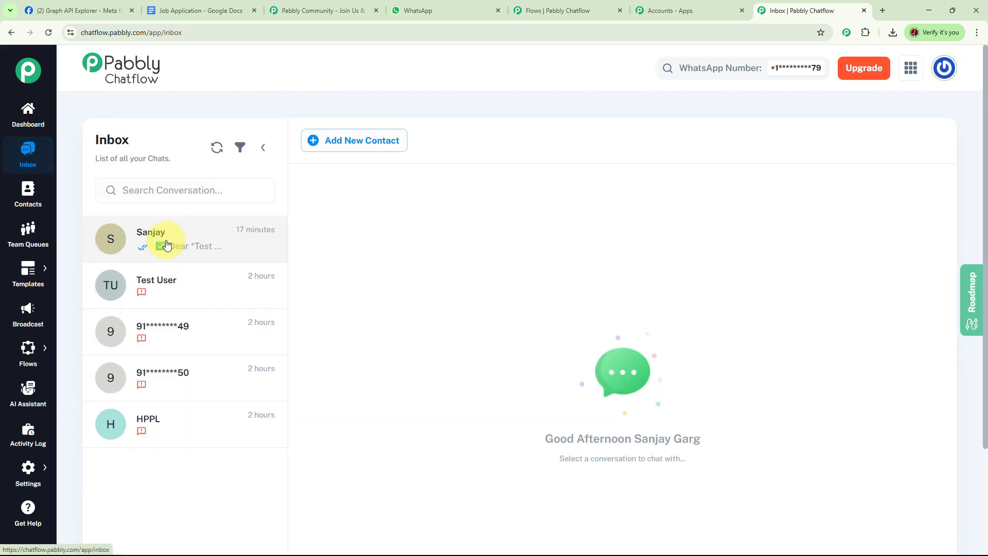
pyautogui.click(222, 252)
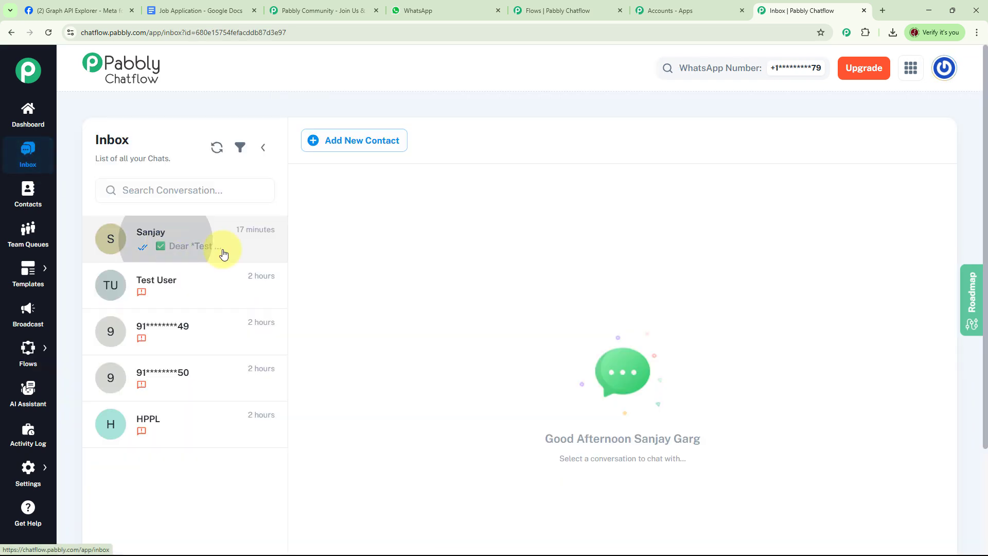
pyautogui.scroll(-3, 903, 255)
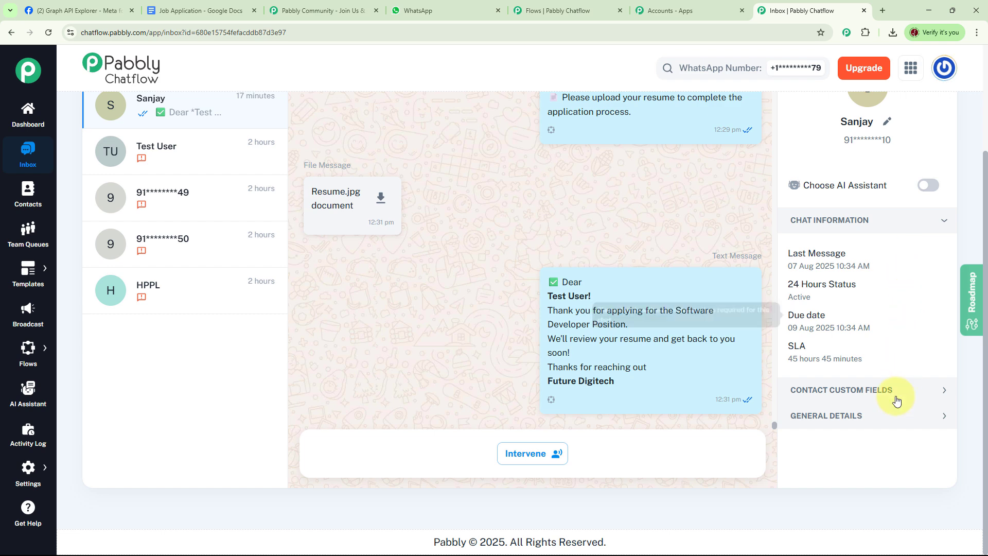
pyautogui.click(848, 421)
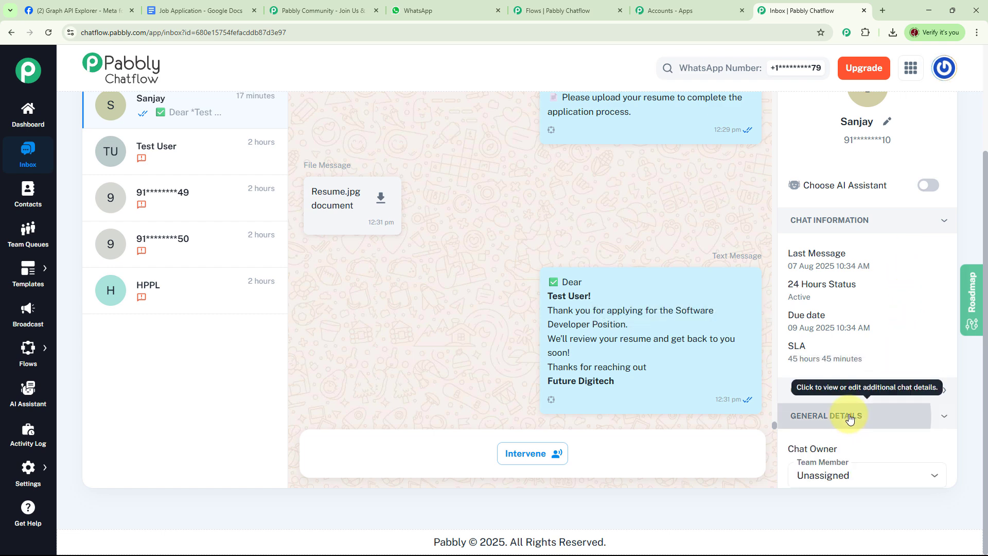
pyautogui.scroll(-5, 873, 347)
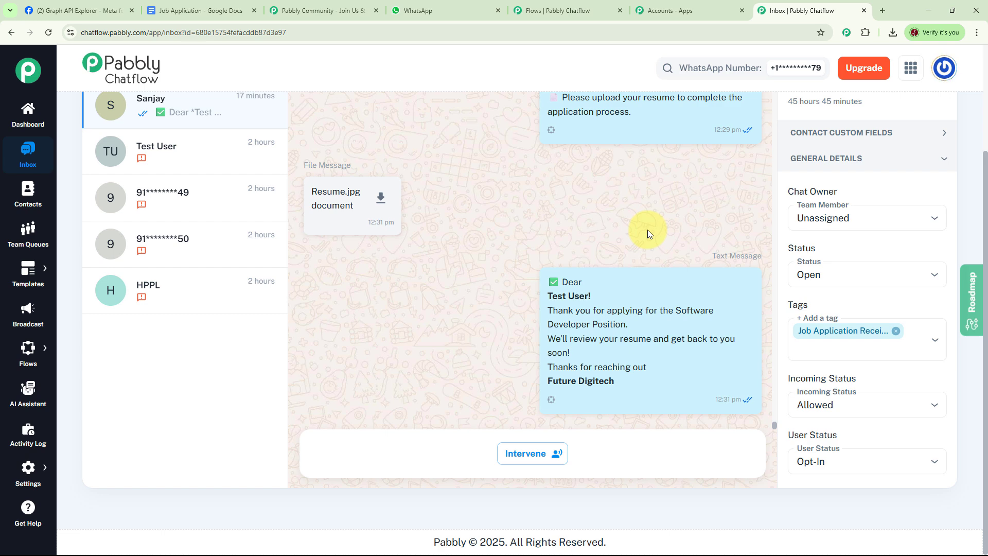
# Reopen the job application flow and connect Add Tag to a new Text Button node with a thank-you message beginning "✅ Dear *$ApplicantName!*"
pyautogui.moveTo(31, 345)
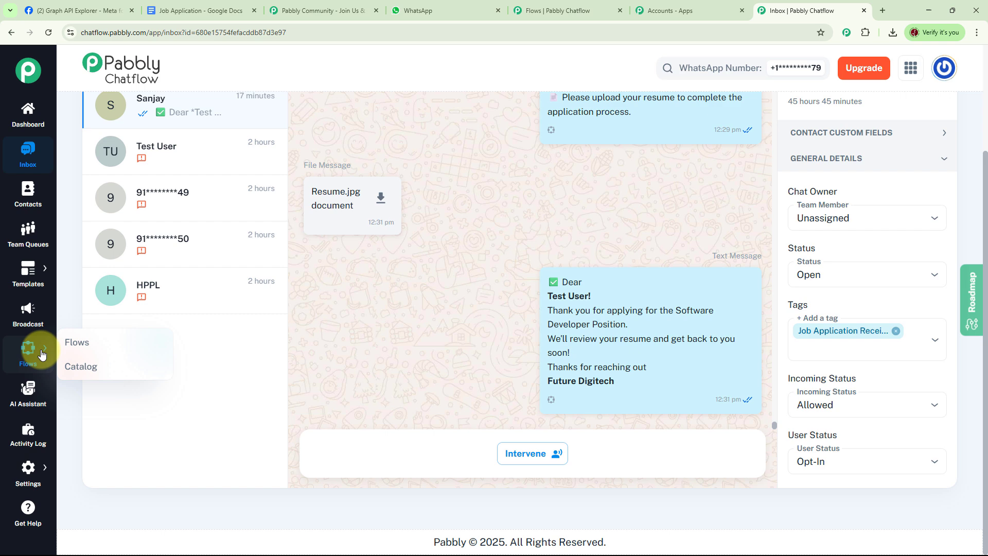
pyautogui.click(78, 342)
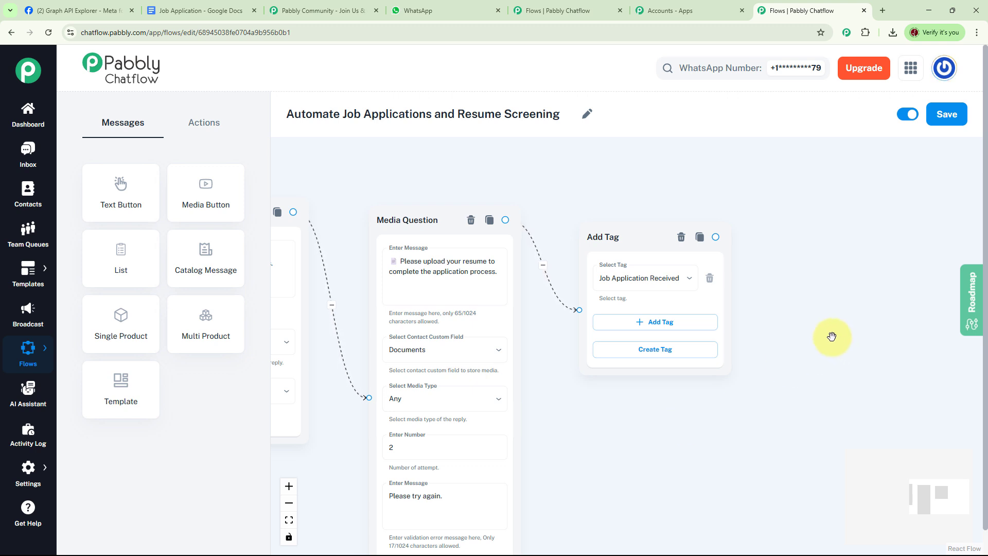
pyautogui.moveTo(817, 316); pyautogui.dragTo(798, 304)
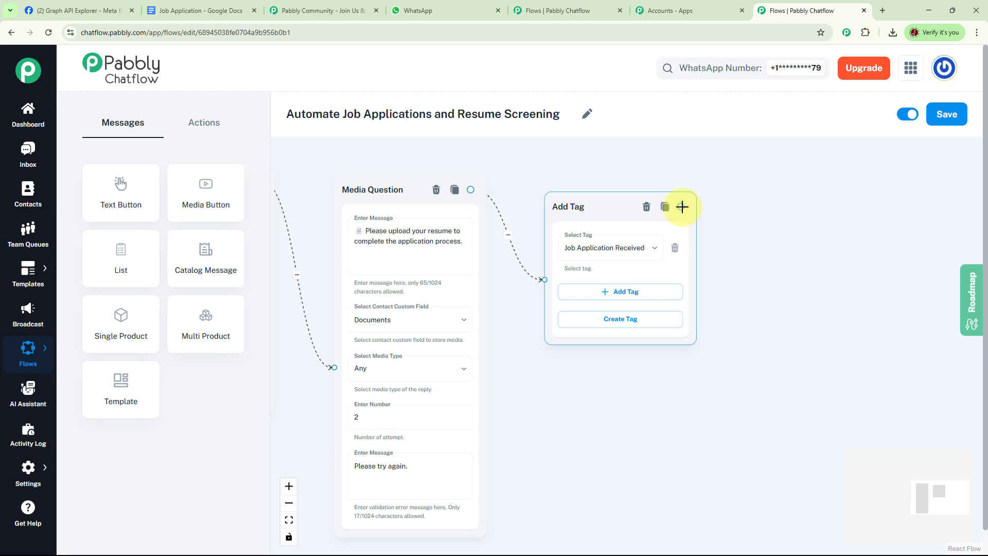
pyautogui.moveTo(681, 206); pyautogui.dragTo(814, 213)
pyautogui.click(816, 236)
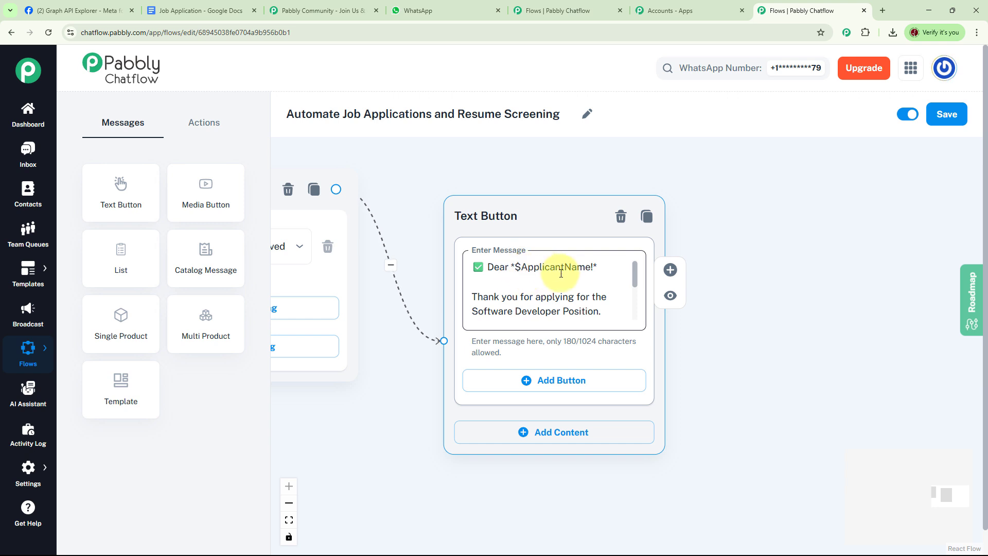
# Review the full thank-you message and the entire chain of connected nodes back to the trigger
pyautogui.click(634, 275)
pyautogui.moveTo(634, 277); pyautogui.dragTo(697, 326)
pyautogui.click(772, 315)
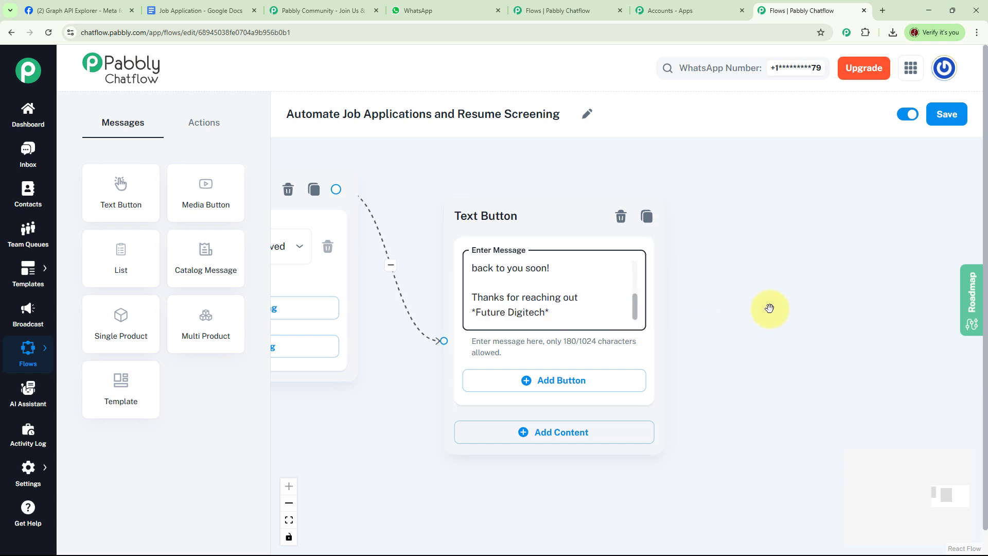
pyautogui.scroll(-5, 770, 308)
pyautogui.scroll(5, 728, 378)
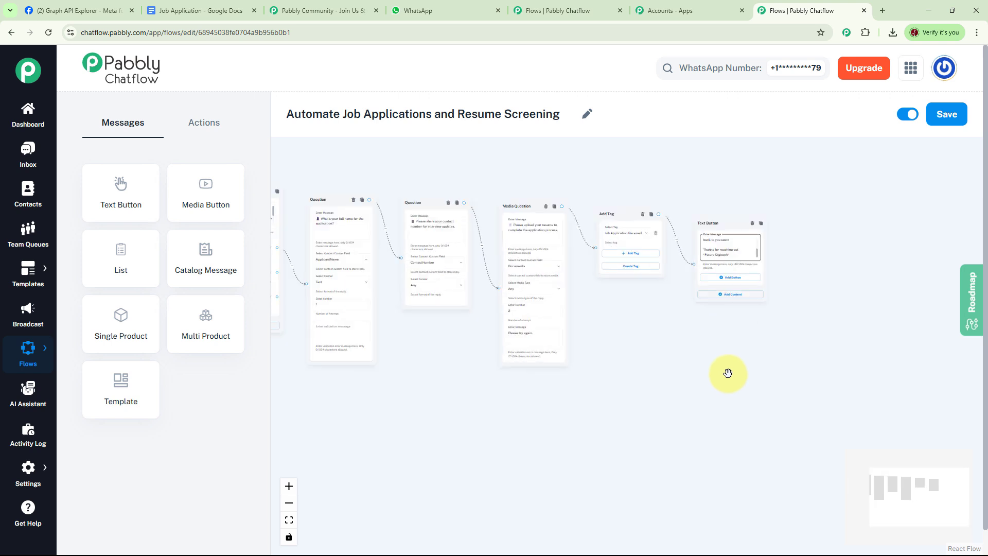
pyautogui.moveTo(806, 376); pyautogui.dragTo(840, 376)
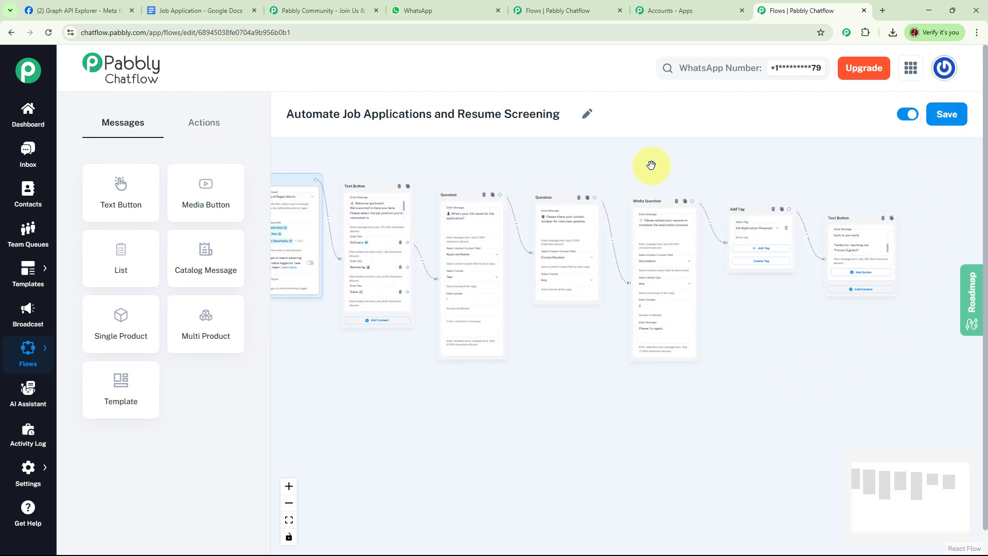
pyautogui.moveTo(638, 175); pyautogui.dragTo(660, 180)
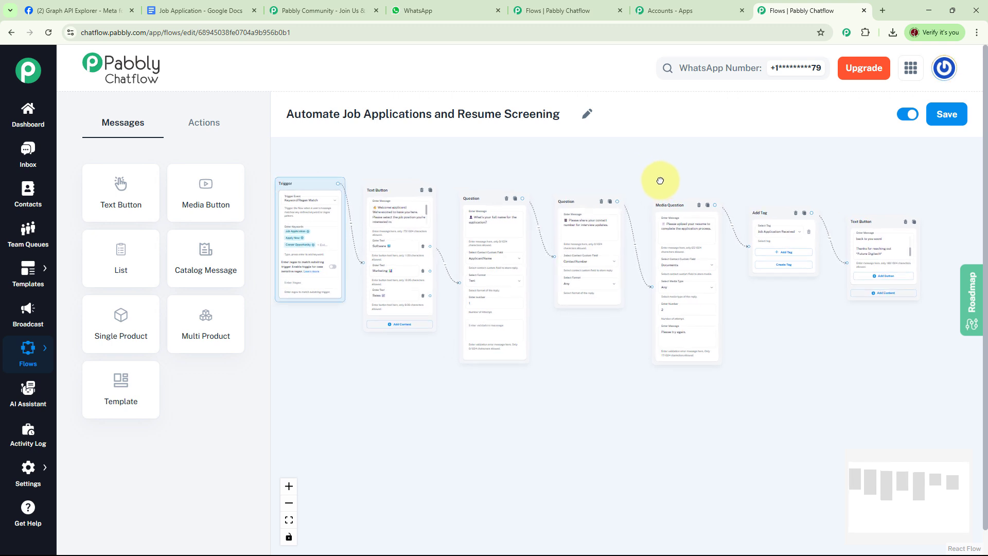
# Switch to WhatsApp and clear the Future Digitech chat
pyautogui.click(437, 10)
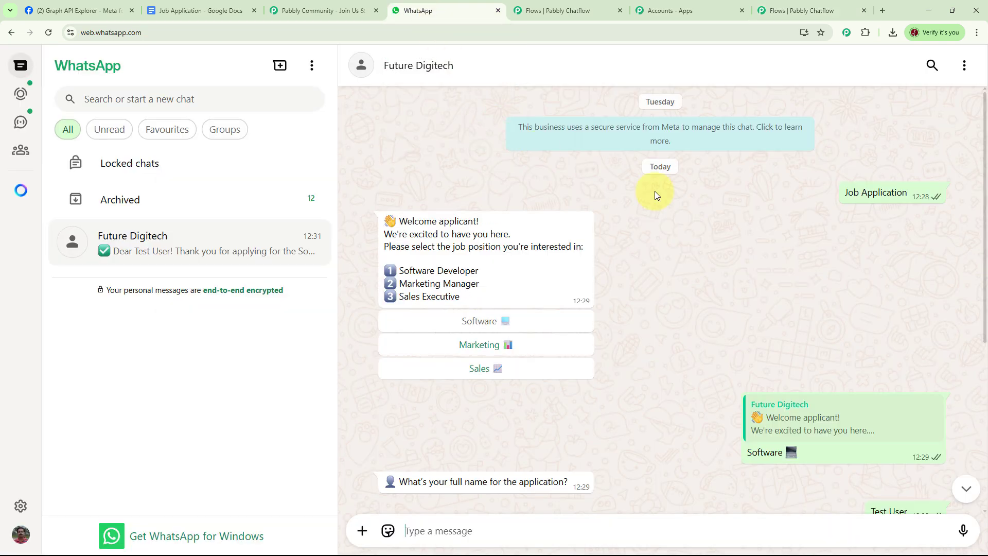
pyautogui.click(965, 68)
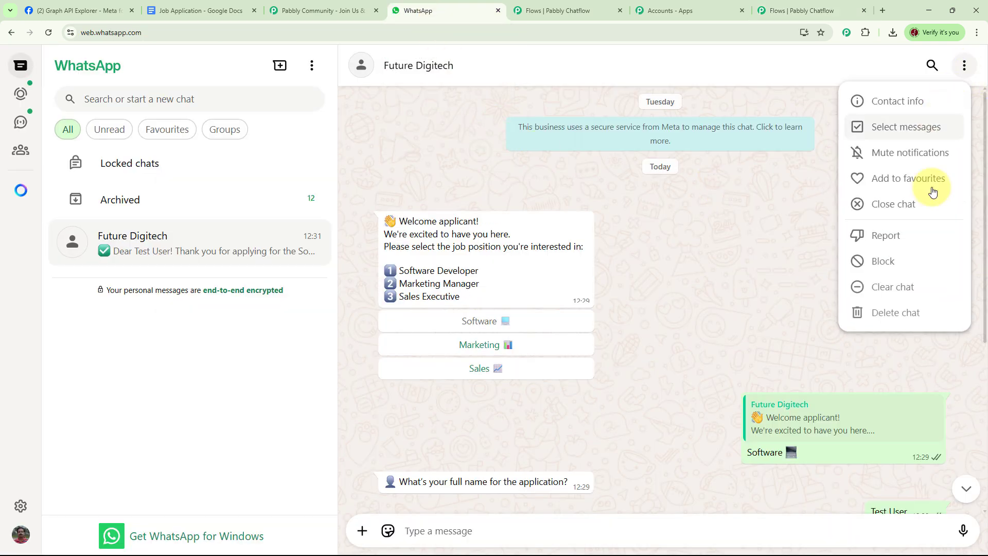
pyautogui.click(898, 291)
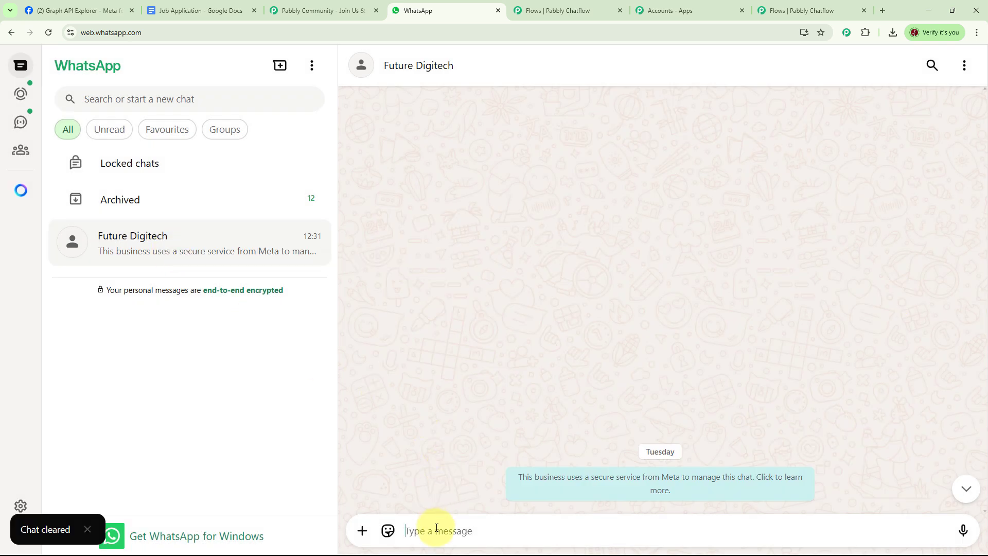
# Send "Career Opportunity" to Future Digitech and choose Software as the job position in the chatbot's reply
pyautogui.write('Career Opportunity')
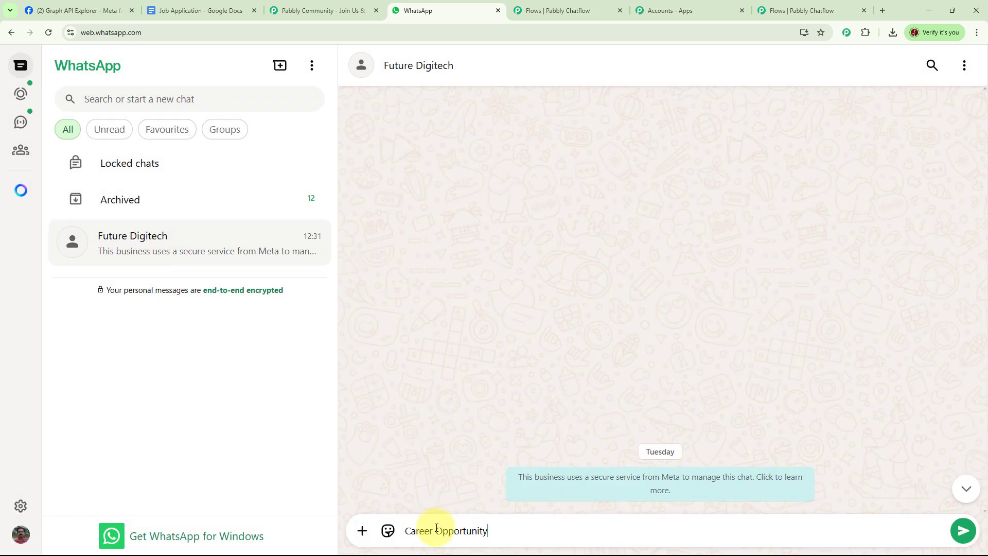
pyautogui.press('Return')
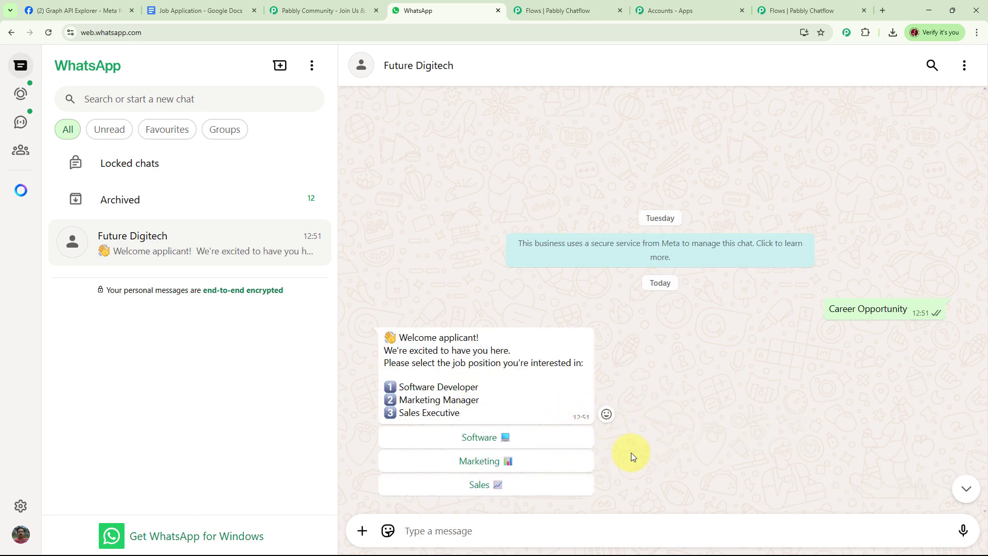
pyautogui.click(492, 442)
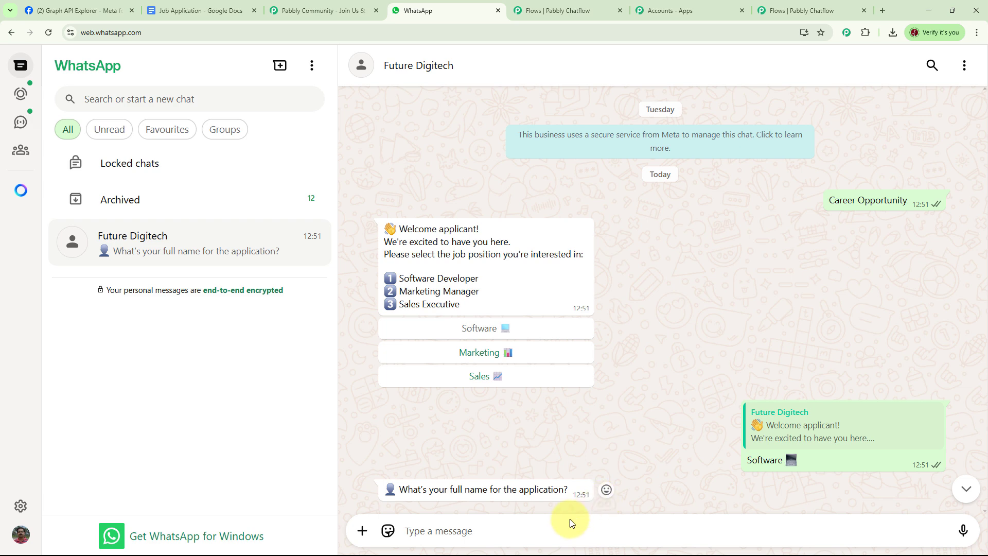
# Answer the chatbot's questions with the applicant's full name and contact number, and upload Resume.jpg as the resume
pyautogui.write('Smart User')
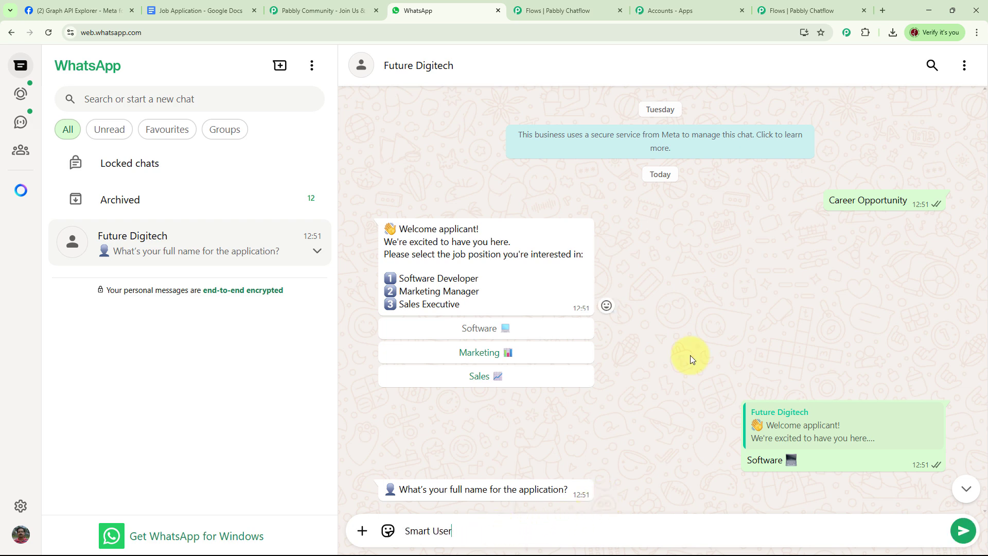
pyautogui.press('Return')
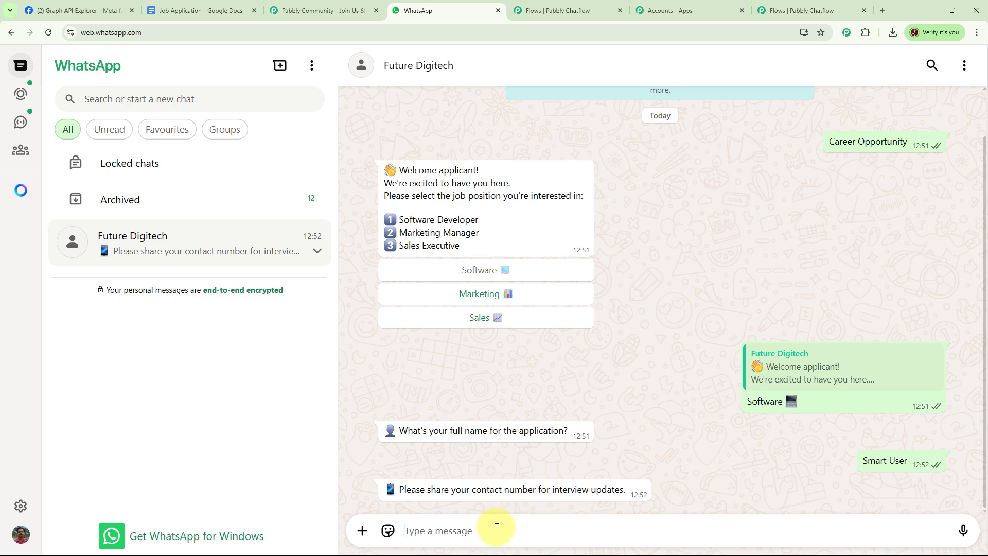
pyautogui.write('50*******1')
pyautogui.press('Return')
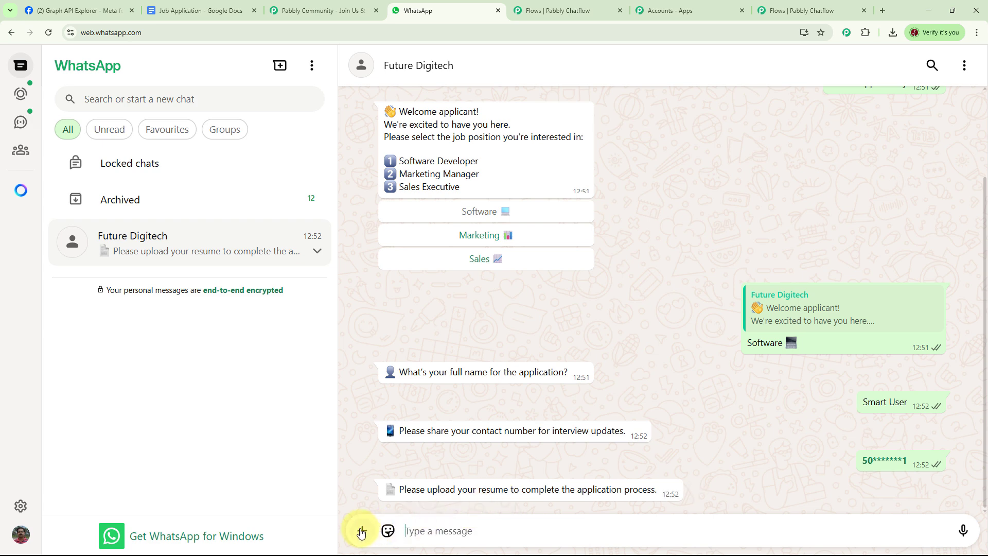
pyautogui.click(363, 530)
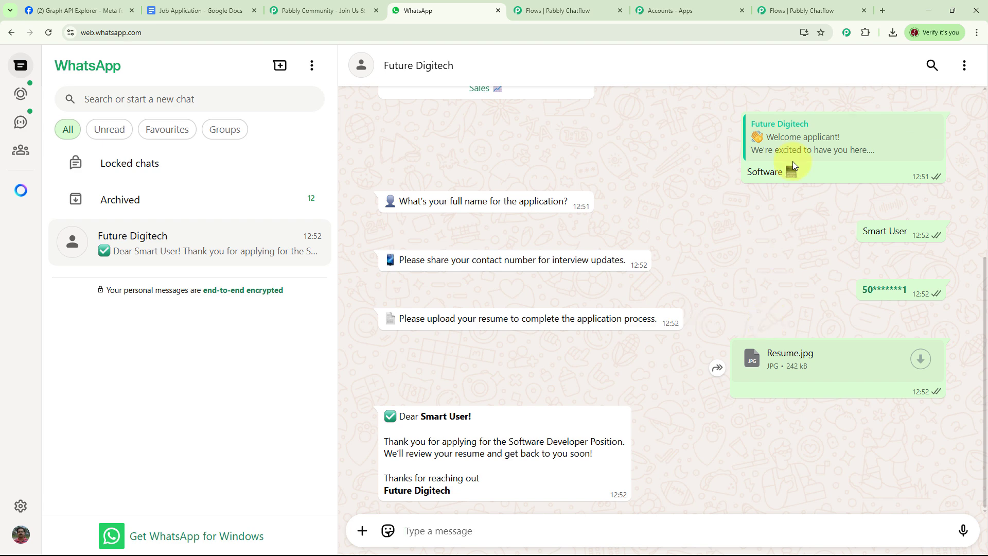
# Switch back to Pabbly Chatflow and open its dashboard
pyautogui.click(807, 11)
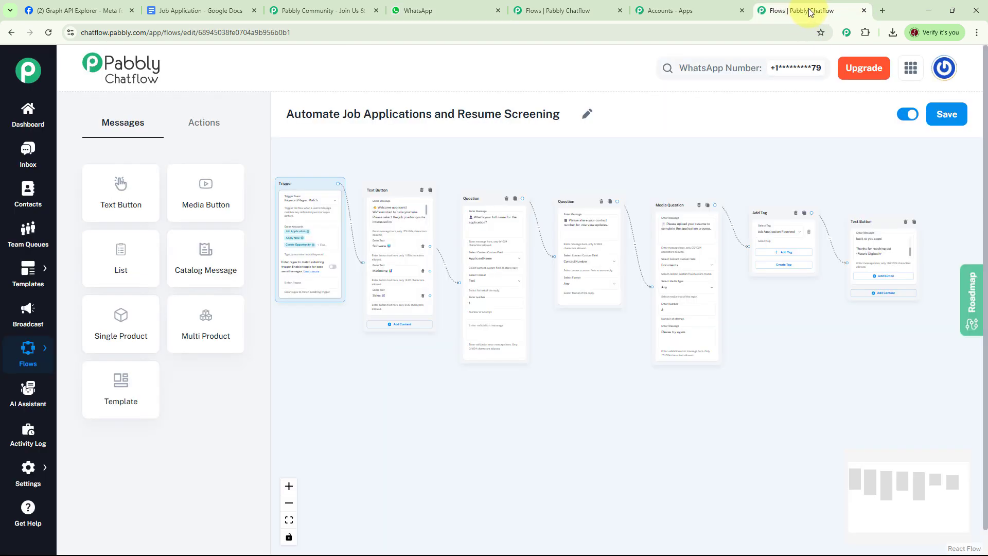
pyautogui.click(178, 78)
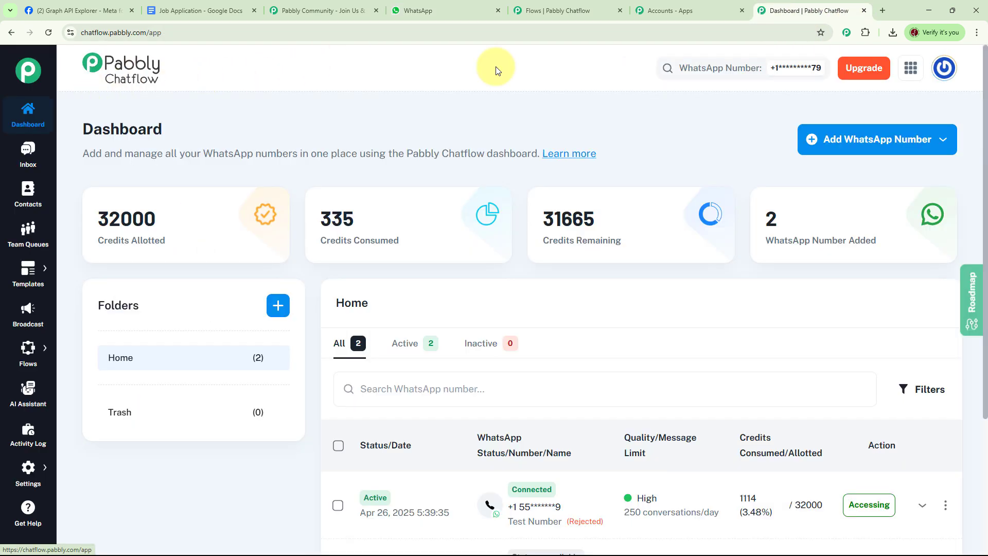